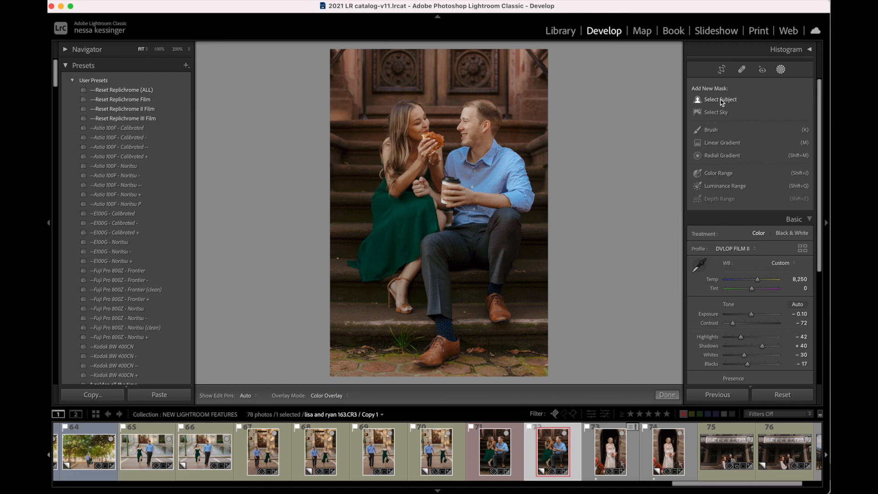
# Step: Mask the couple on the steps with Select Subject and inspect the mask's edges around their shoulders, faces and hair
pyautogui.click(722, 100)
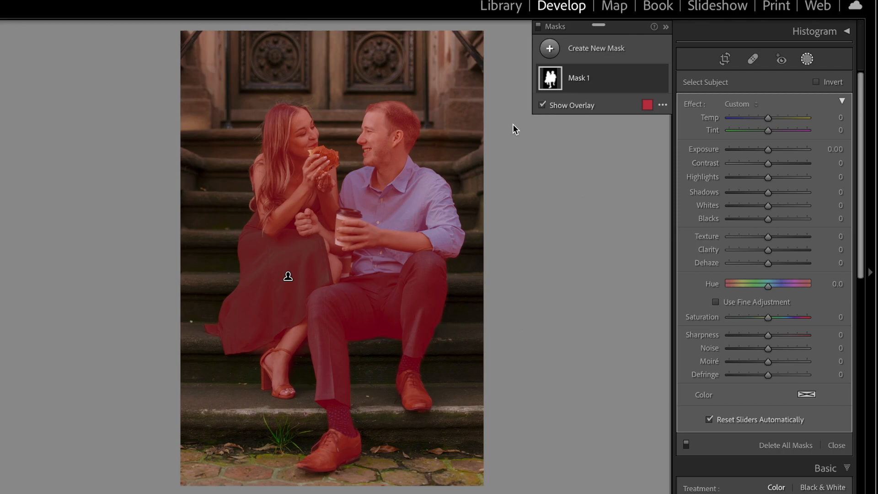
pyautogui.press('super+equal')
pyautogui.press('super+equal')
pyautogui.press('super+equal')
pyautogui.press('super+equal')
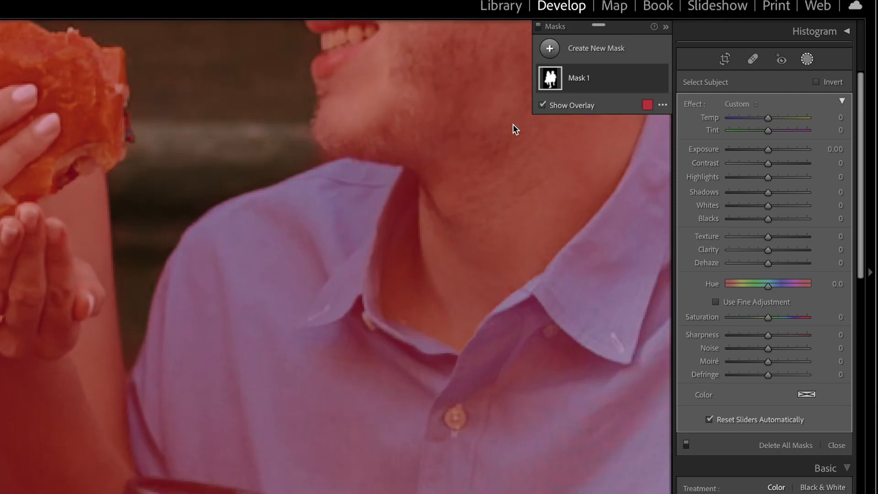
pyautogui.press('super+equal')
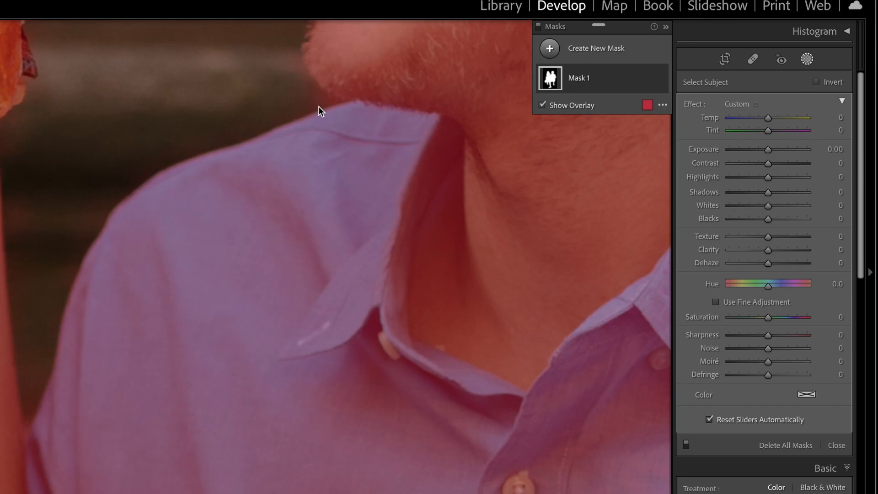
pyautogui.press('super+minus')
pyautogui.press('super+minus')
pyautogui.moveTo(171, 136); pyautogui.dragTo(427, 211)
pyautogui.moveTo(213, 205); pyautogui.dragTo(263, 193)
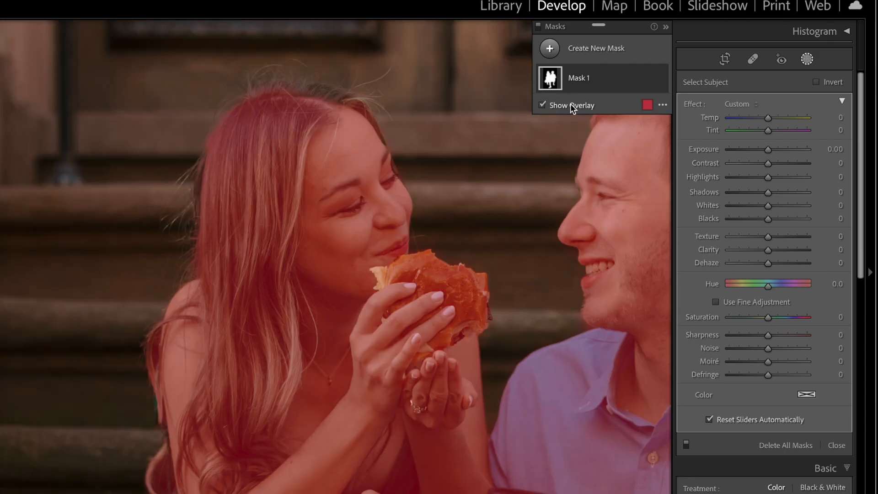
# Step: Hide the mask overlay on the couple and invert Mask 1 so it covers the background
pyautogui.click(570, 104)
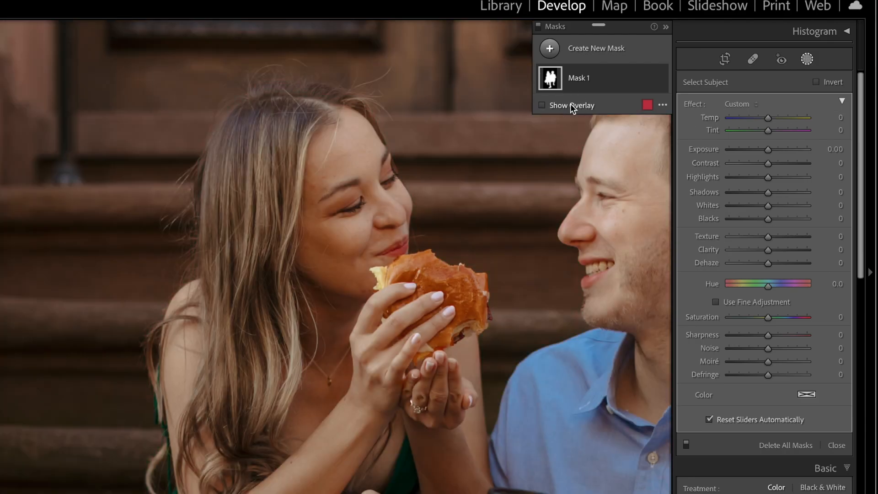
pyautogui.click(828, 82)
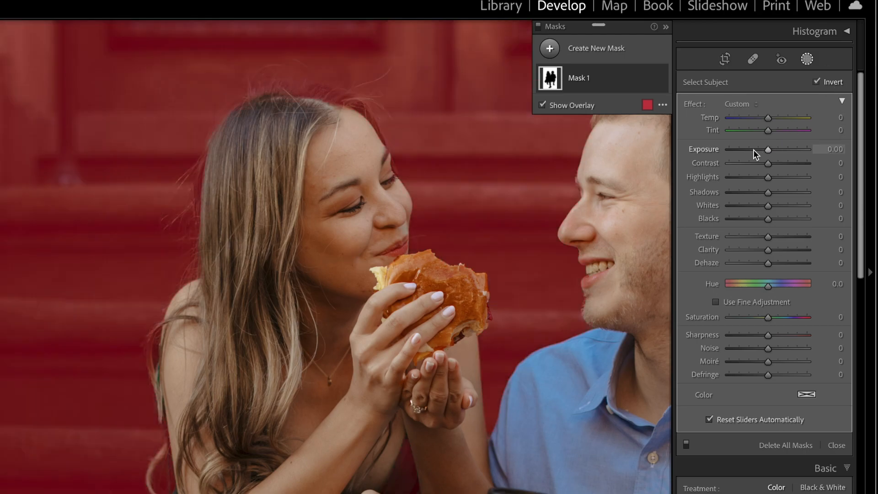
pyautogui.moveTo(614, 75)
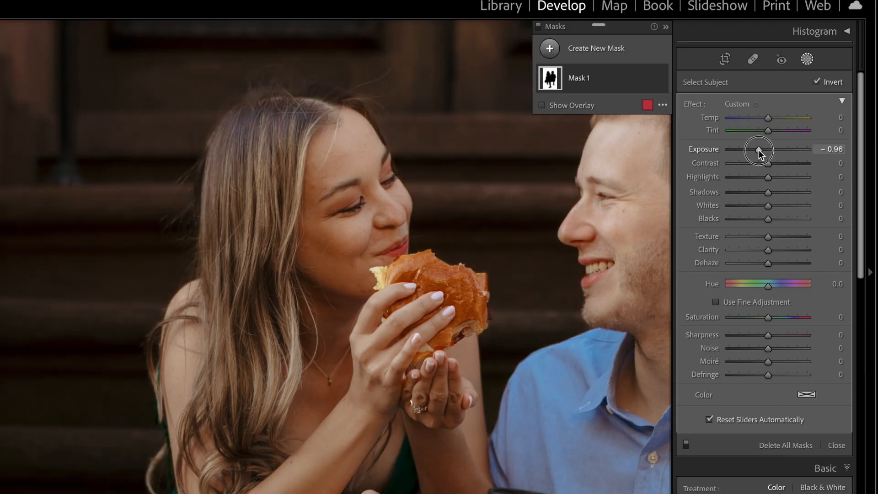
# Step: Adjust the background mask to exposure −0.79, clarity 86, temp 10 and tint −5, judging the darkening on the whole photo
pyautogui.moveTo(759, 150); pyautogui.dragTo(750, 149)
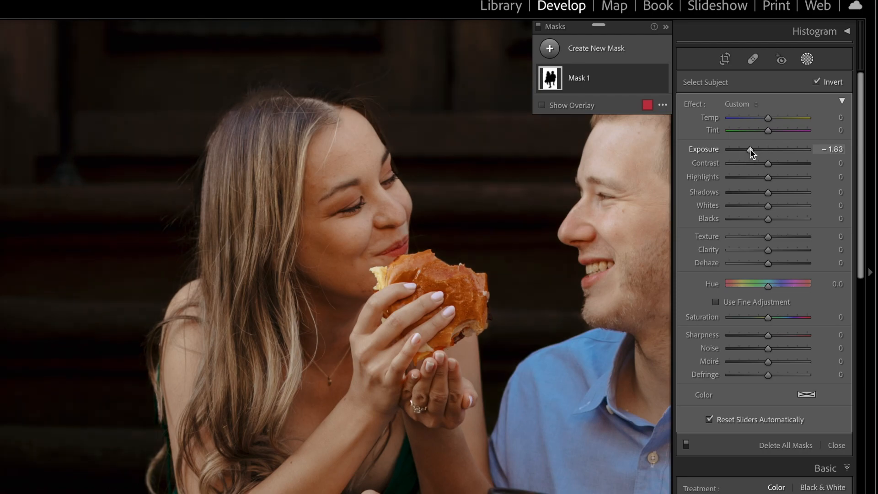
pyautogui.press('super+minus')
pyautogui.press('super+minus')
pyautogui.press('super+minus')
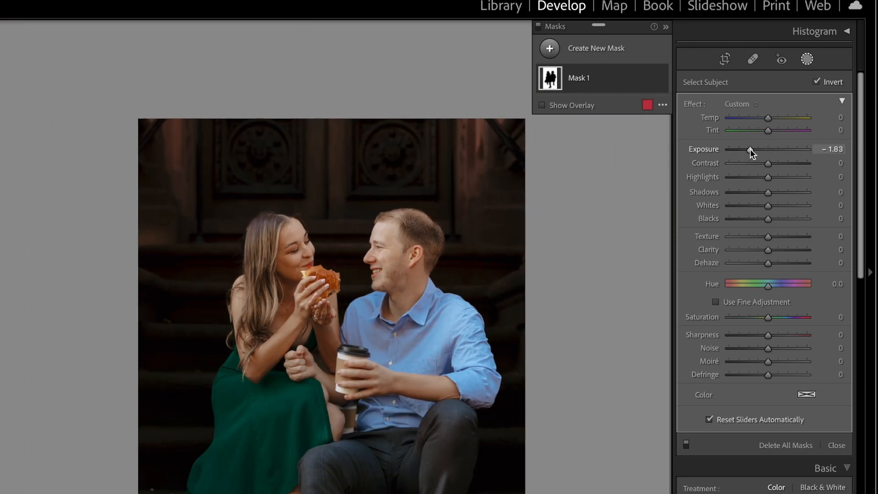
pyautogui.press('super+minus')
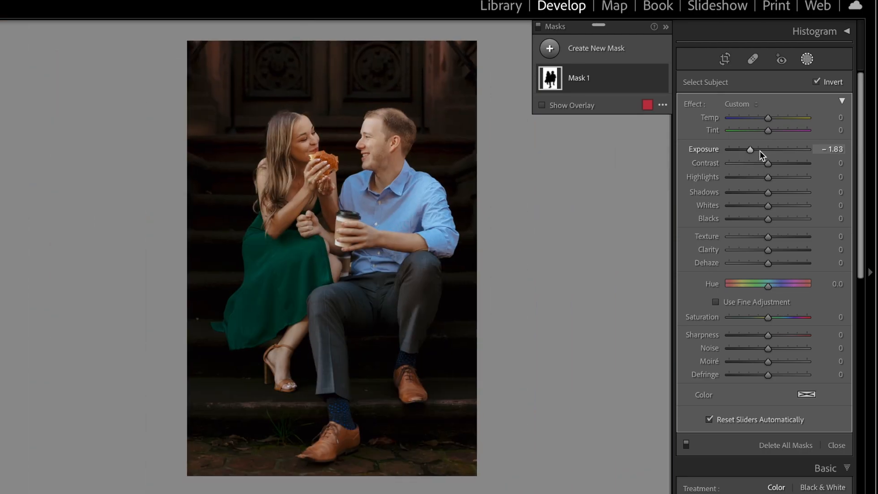
pyautogui.moveTo(760, 150); pyautogui.dragTo(764, 151)
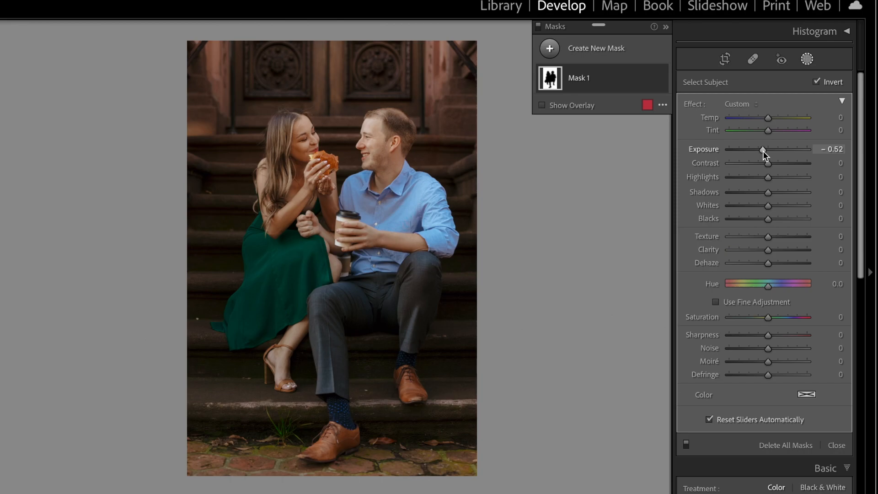
pyautogui.click(802, 250)
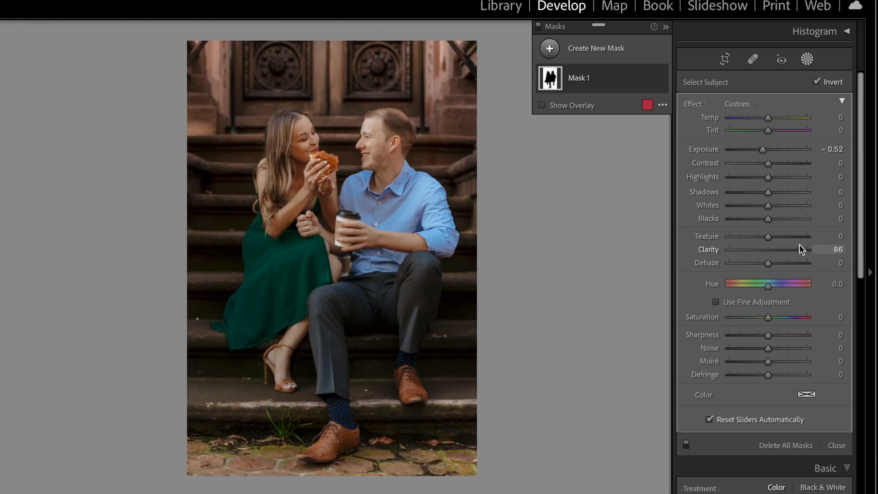
pyautogui.moveTo(761, 150); pyautogui.dragTo(759, 150)
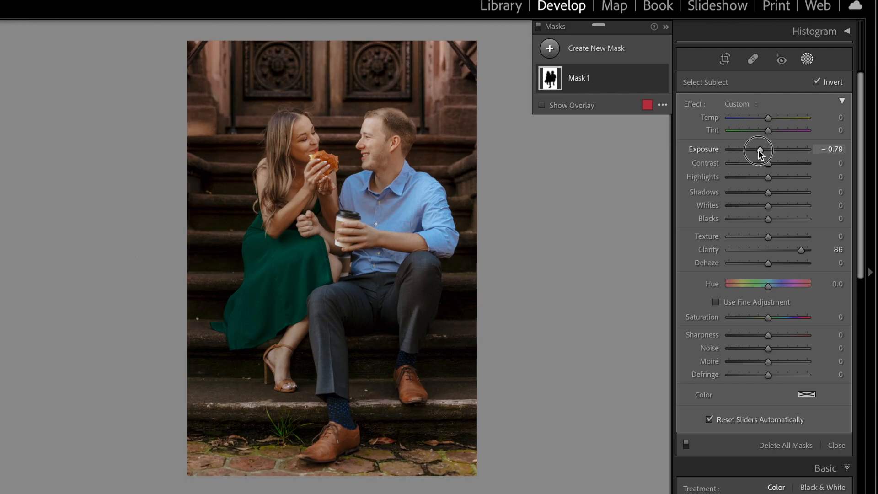
pyautogui.moveTo(781, 116); pyautogui.dragTo(766, 132)
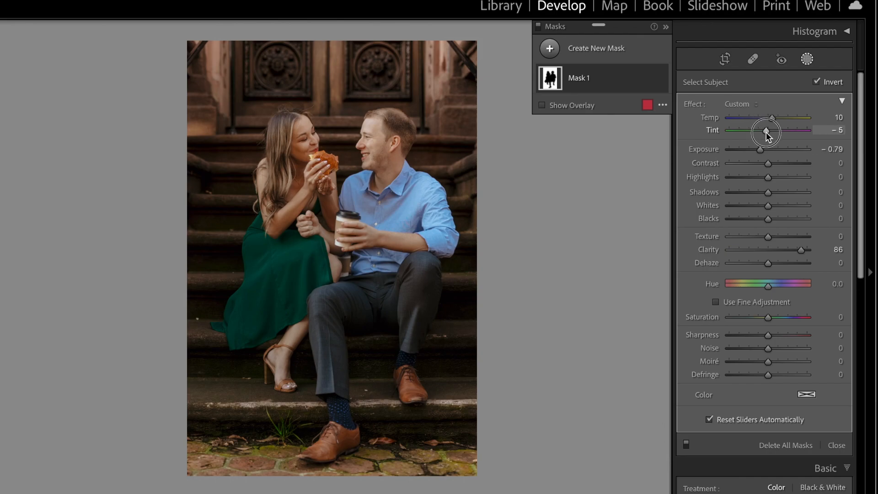
# Step: Compare the photo of the couple on the steps with Mask 1 hidden and shown
pyautogui.click(661, 79)
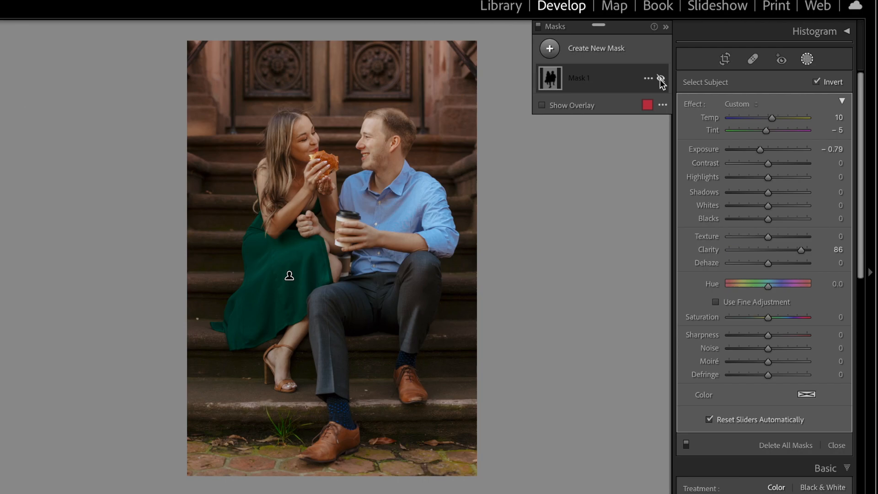
pyautogui.click(661, 79)
pyautogui.click(660, 79)
pyautogui.click(661, 79)
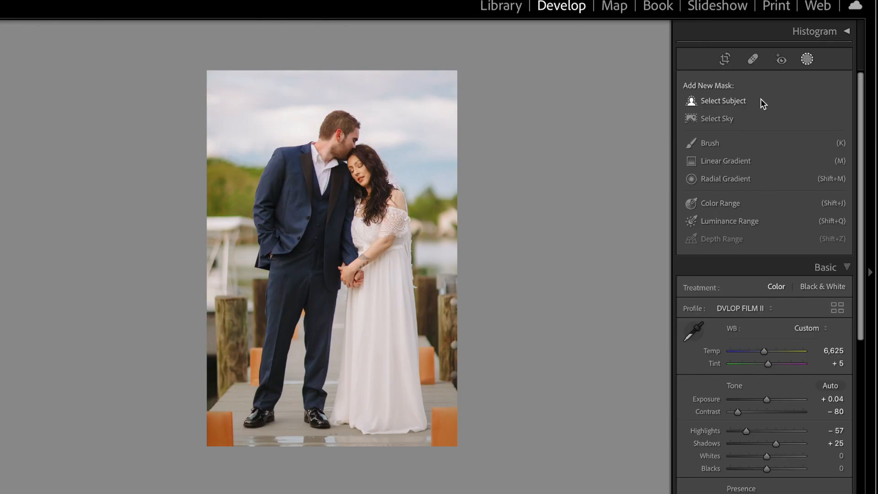
# Step: Mask the background behind the couple on the dock with an inverted subject mask, and set its exposure to −0.73 and temp to 10
pyautogui.click(723, 100)
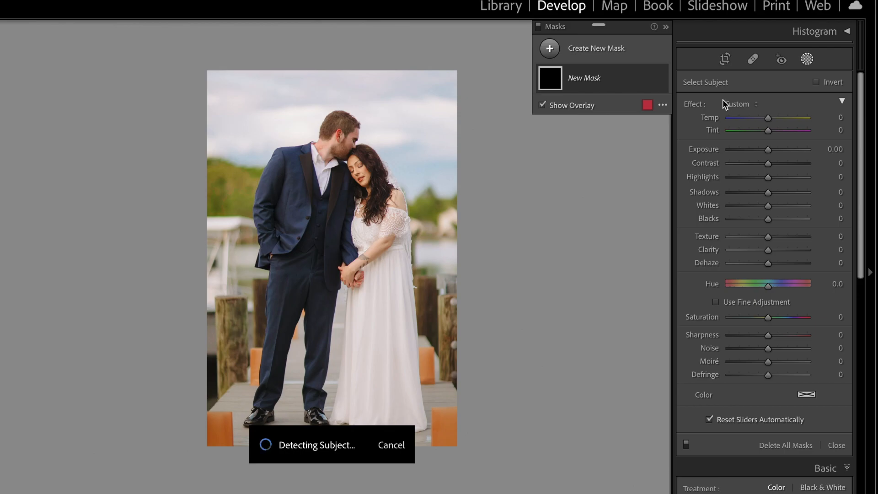
pyautogui.press('o')
pyautogui.moveTo(756, 151); pyautogui.dragTo(776, 150)
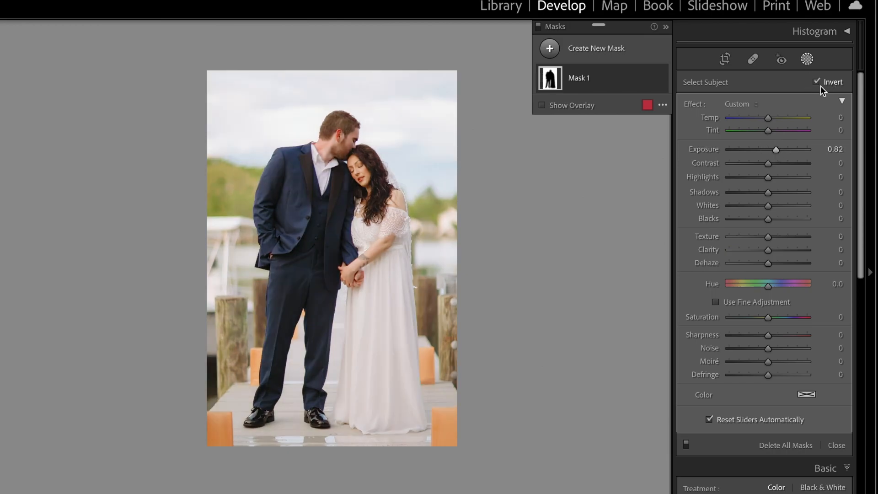
pyautogui.click(762, 149)
pyautogui.moveTo(762, 149); pyautogui.dragTo(773, 120)
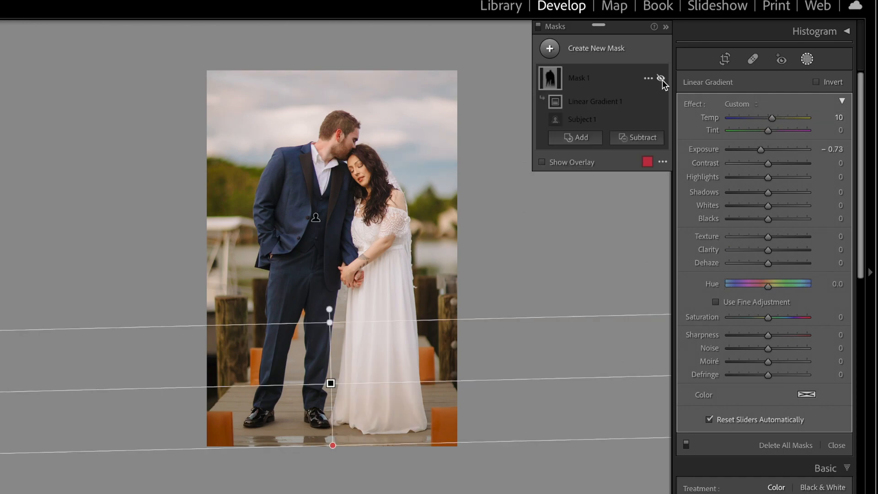
# Step: Compare the dock wedding photo with its background mask hidden and shown
pyautogui.click(661, 79)
pyautogui.click(661, 79)
pyautogui.click(661, 79)
pyautogui.click(661, 79)
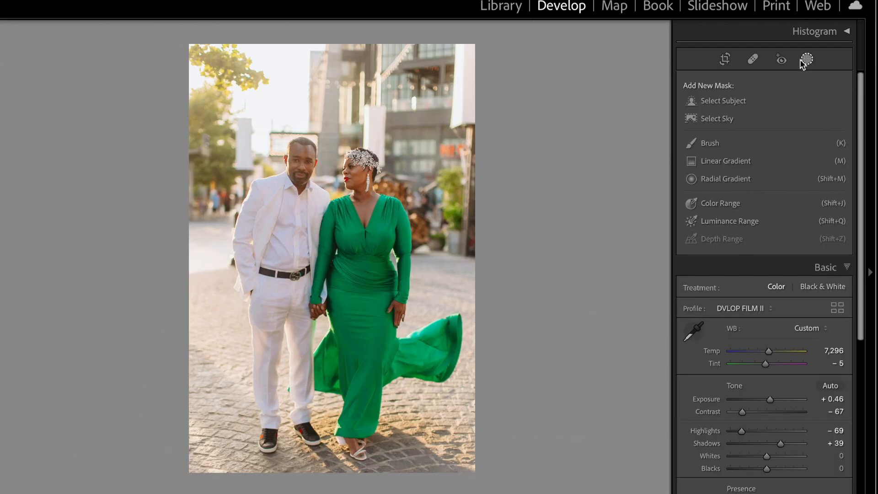
# Step: Mask the street background behind the couple with an inverted subject mask and set its dehaze to −55
pyautogui.click(730, 100)
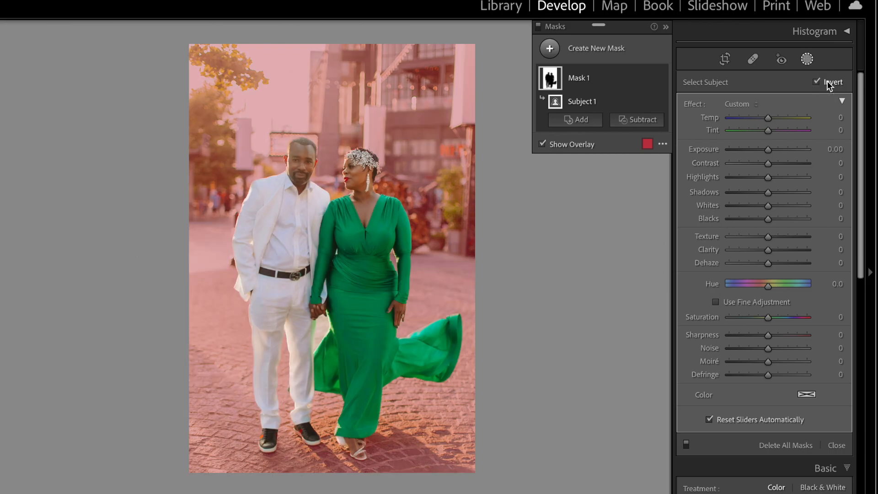
pyautogui.moveTo(761, 263); pyautogui.dragTo(749, 265)
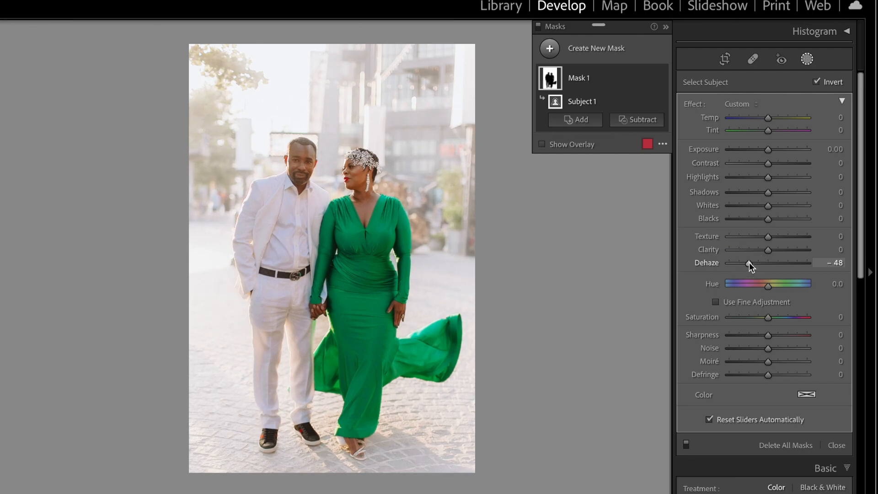
pyautogui.moveTo(749, 262)
pyautogui.mouseDown()
pyautogui.moveTo(718, 262)
pyautogui.moveTo(765, 261)
pyautogui.moveTo(747, 263)
pyautogui.mouseUp()
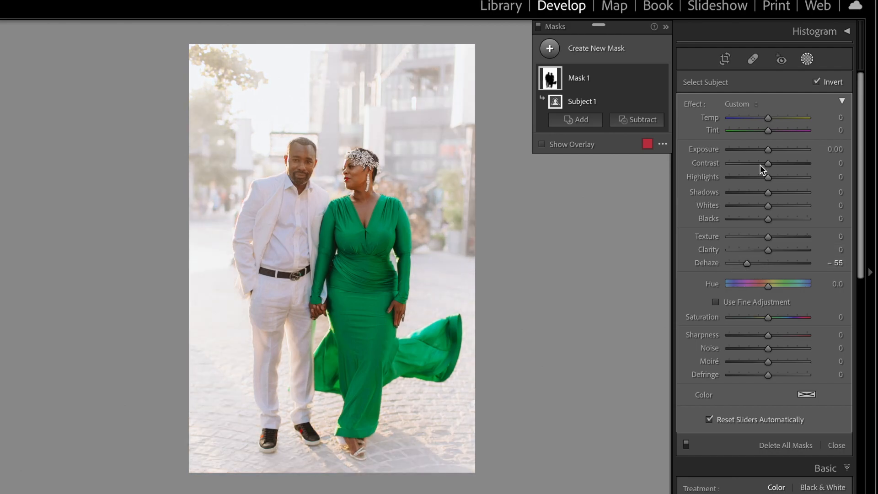
# Step: Set the street background mask's exposure to −0.96, clarity to −19 and temp to 38
pyautogui.moveTo(768, 149); pyautogui.dragTo(758, 152)
pyautogui.moveTo(767, 249); pyautogui.dragTo(761, 249)
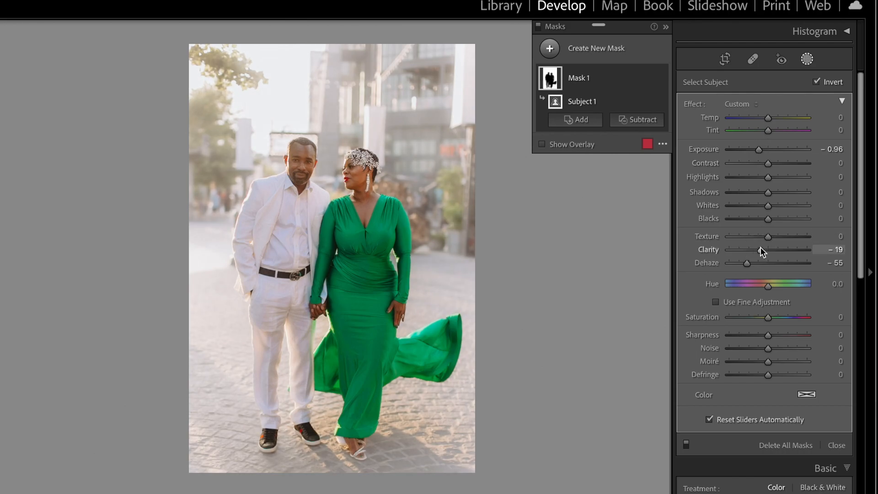
pyautogui.moveTo(769, 118); pyautogui.dragTo(784, 117)
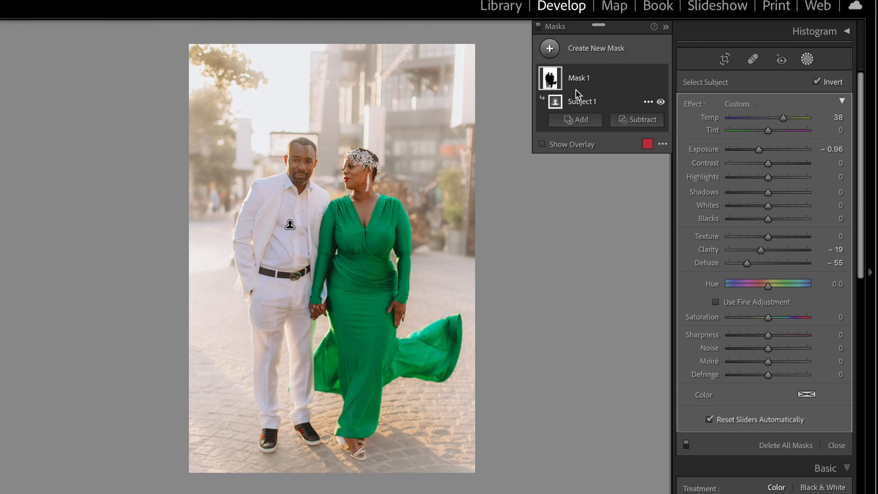
# Step: Subtract a vertical linear gradient from the street background mask, running from the photo's bottom edge up to about waist height
pyautogui.hotkey('ctrl', 'z')
pyautogui.click(636, 121)
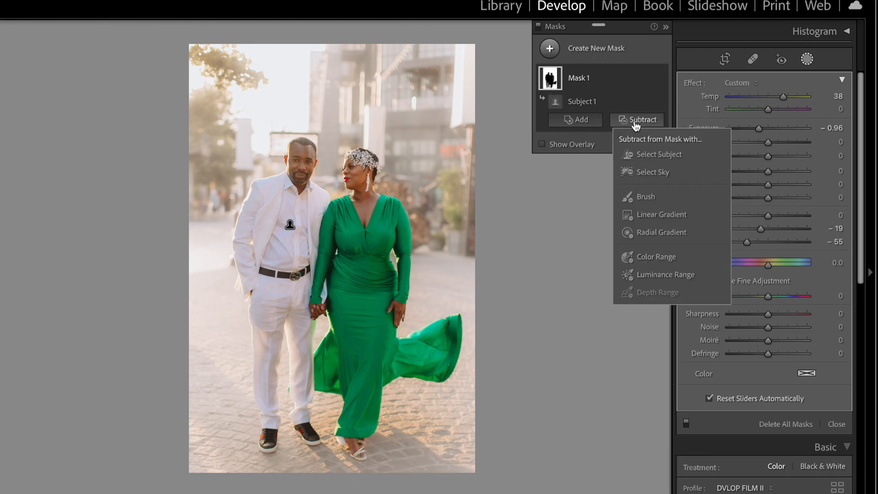
pyautogui.click(650, 194)
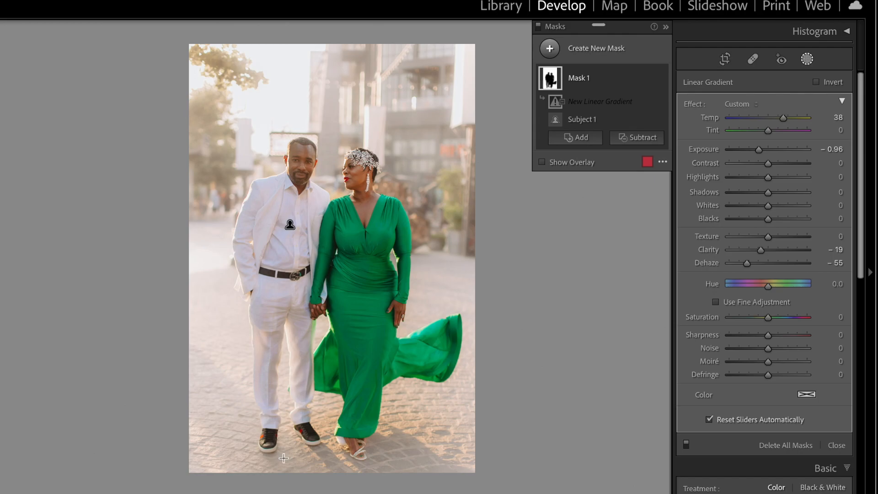
pyautogui.moveTo(330, 487); pyautogui.dragTo(327, 261)
pyautogui.click(540, 25)
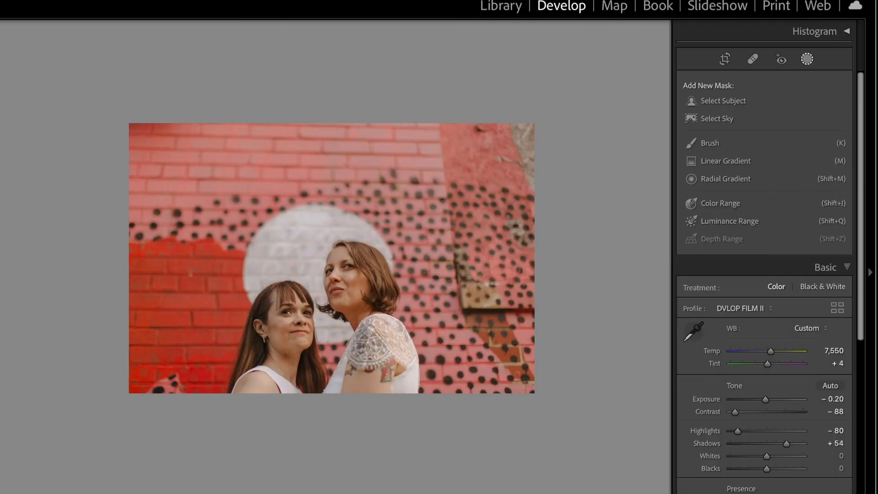
# Step: Mask the painted wall behind the two women with an inverted subject mask and shift its hue
pyautogui.click(720, 97)
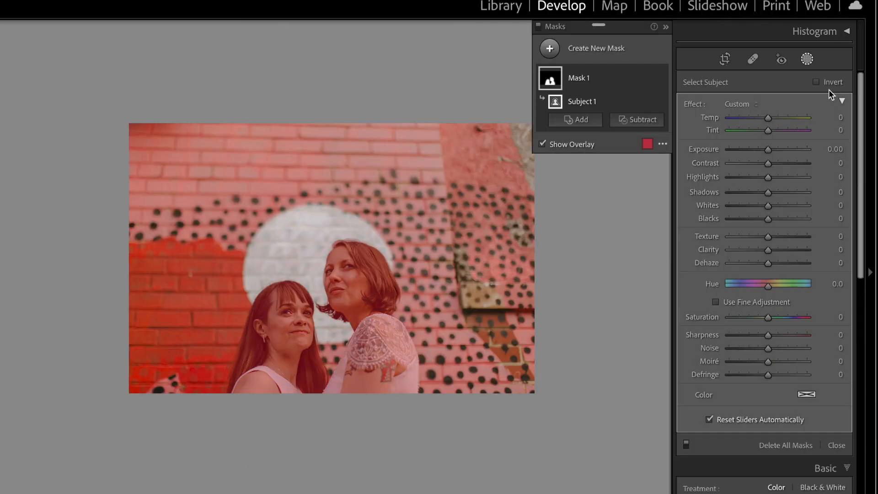
pyautogui.click(829, 84)
pyautogui.moveTo(768, 283); pyautogui.dragTo(786, 289)
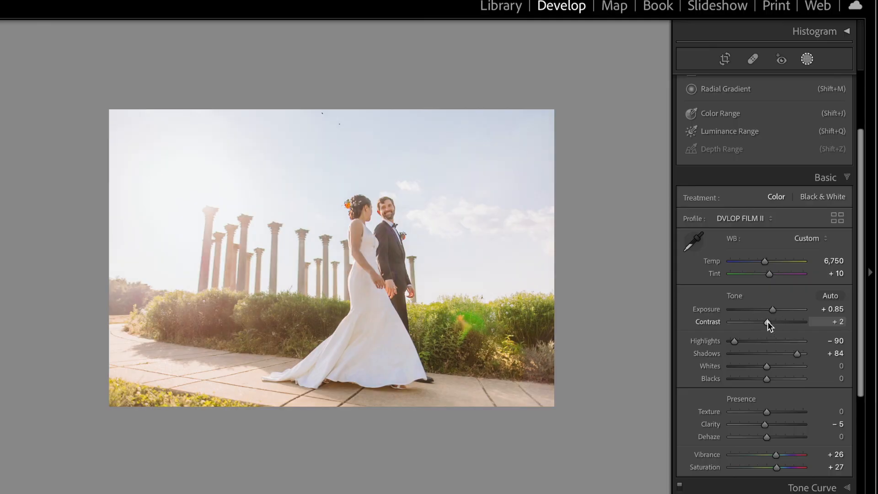
# Step: Set the overall exposure of the newlyweds' columns photo to +0.45 and its contrast to +12
pyautogui.moveTo(772, 307)
pyautogui.mouseDown()
pyautogui.moveTo(759, 307)
pyautogui.moveTo(770, 310)
pyautogui.mouseUp()
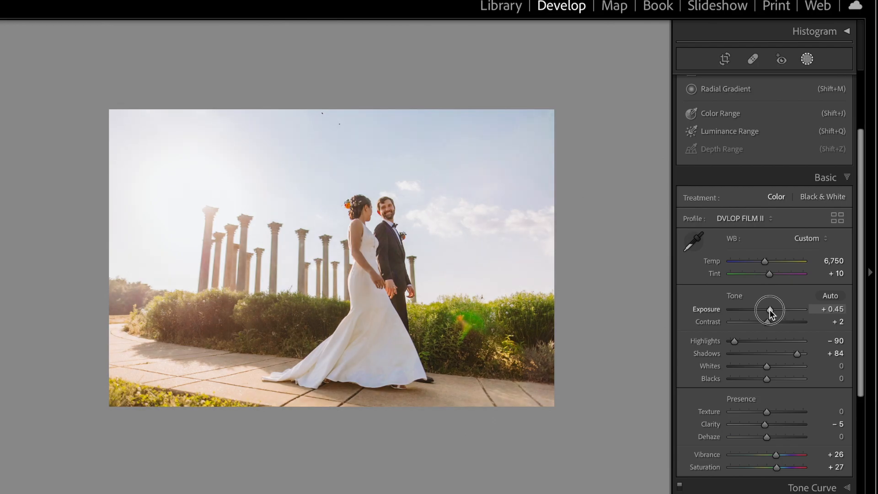
pyautogui.moveTo(769, 322); pyautogui.dragTo(773, 322)
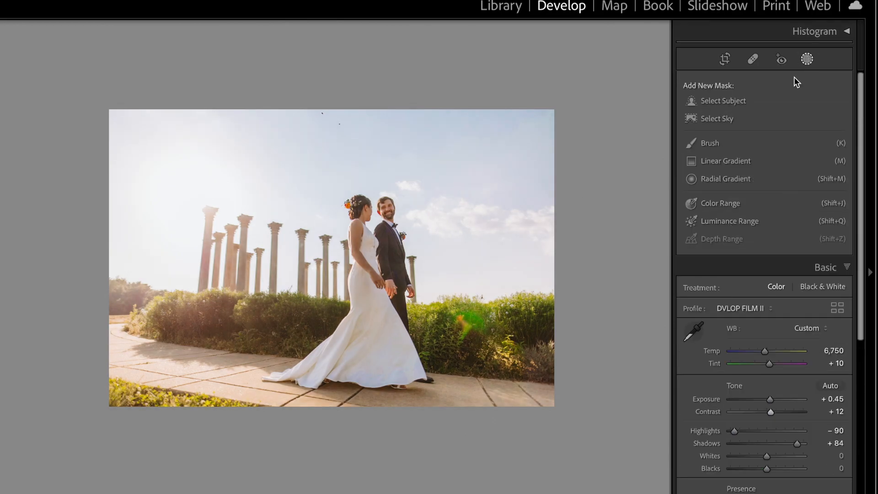
# Step: Mask the background behind the newlyweds with an inverted subject mask, and set its exposure to −0.87, contrast −60, dehaze −8 and temp −4
pyautogui.click(707, 98)
pyautogui.click(829, 82)
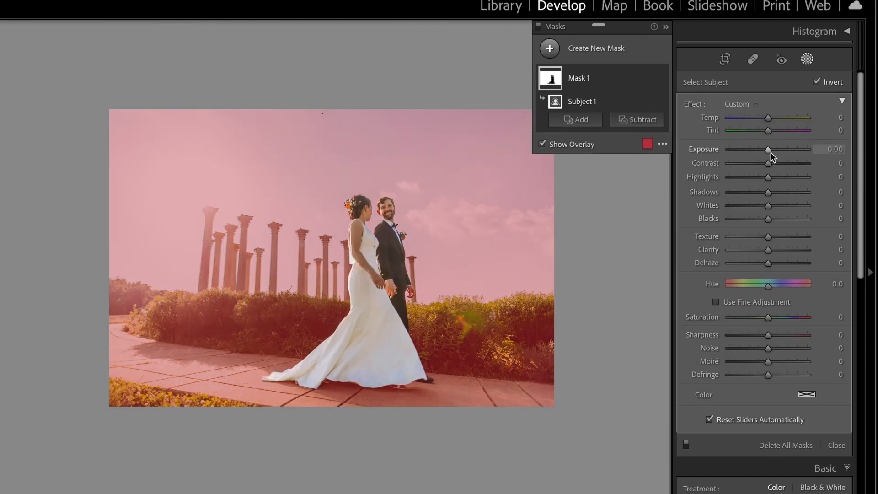
pyautogui.moveTo(770, 149); pyautogui.dragTo(759, 150)
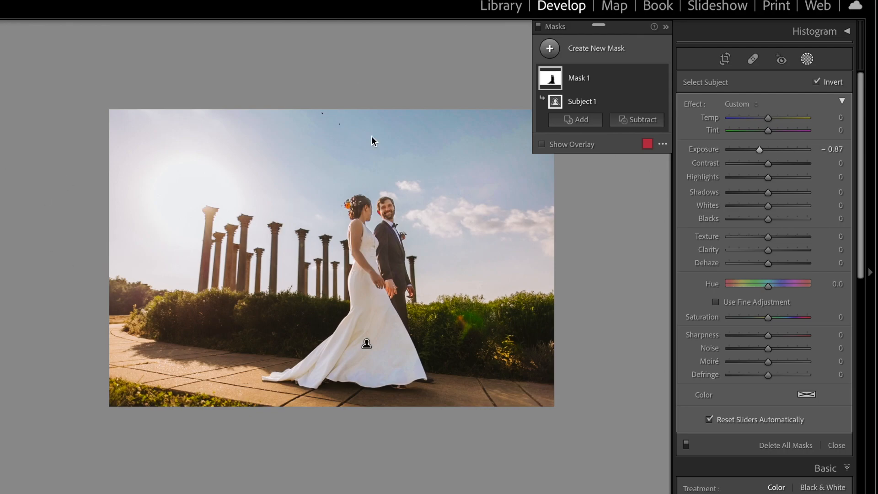
pyautogui.moveTo(767, 164); pyautogui.dragTo(743, 166)
pyautogui.moveTo(764, 261); pyautogui.dragTo(759, 263)
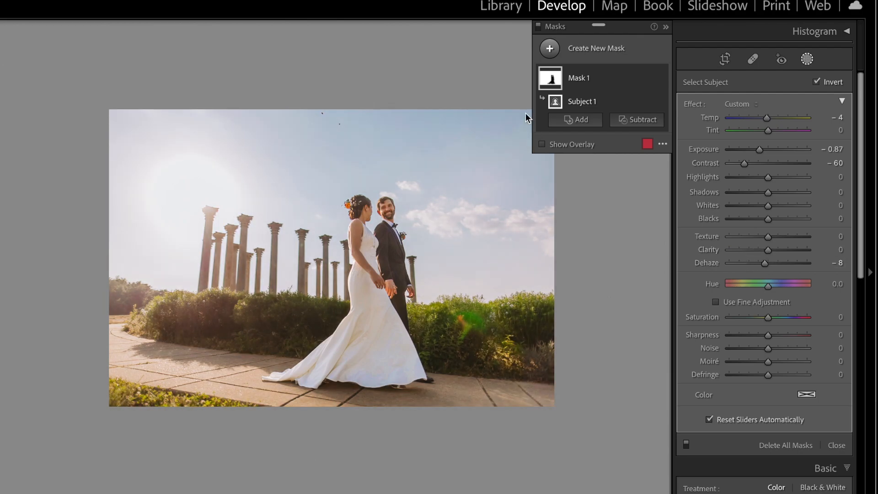
# Step: Subtract a linear gradient from the newlyweds' background mask, running from the photo's bottom edge up to about the middle of the hedge
pyautogui.click(642, 119)
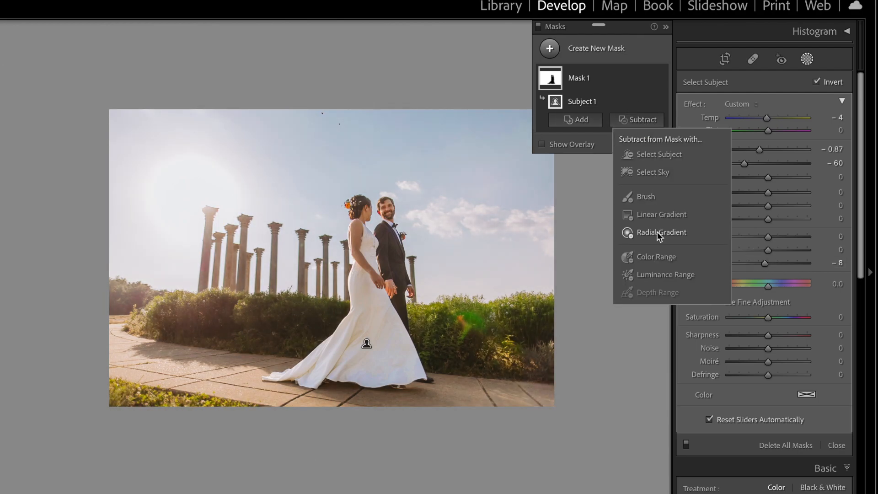
pyautogui.click(661, 214)
pyautogui.moveTo(366, 408); pyautogui.dragTo(363, 308)
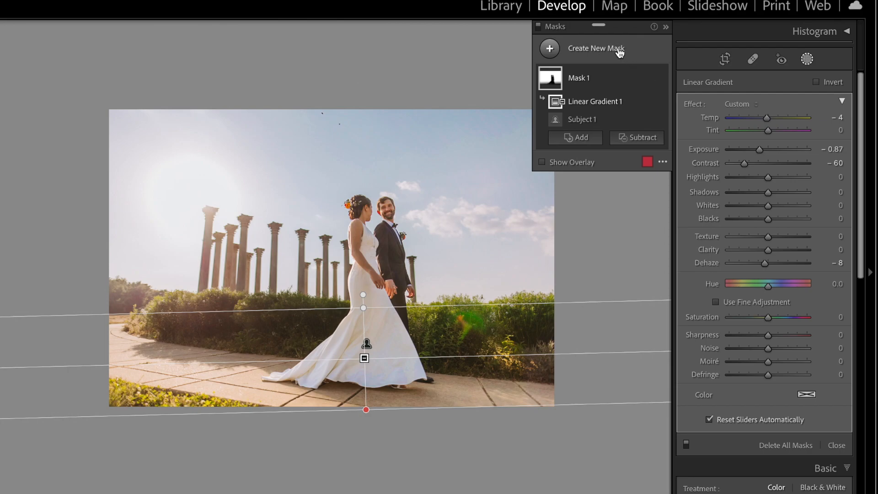
# Step: Create a large radial gradient mask centred near the sun and covering the columns, and subtract the subject from it
pyautogui.click(550, 48)
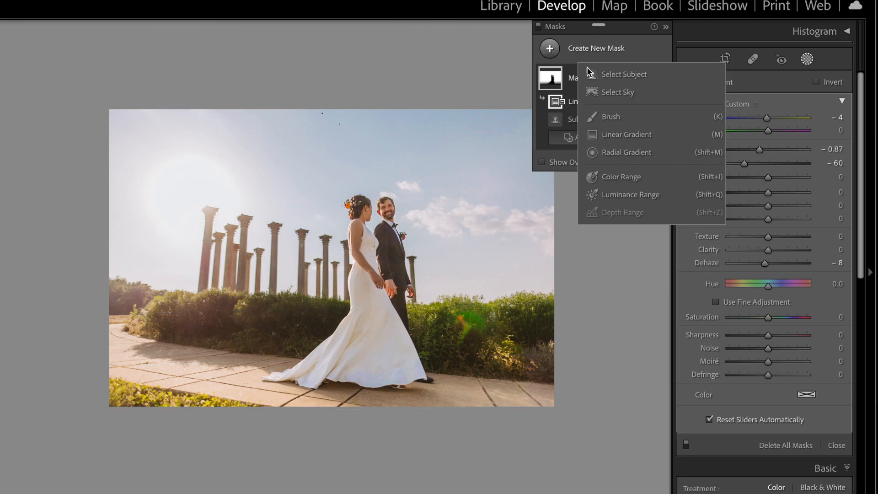
pyautogui.click(638, 152)
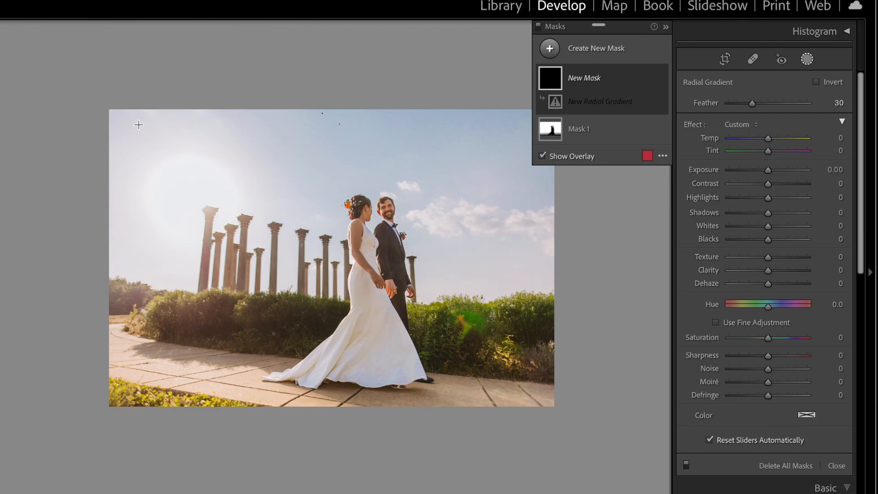
pyautogui.moveTo(111, 104); pyautogui.dragTo(261, 165)
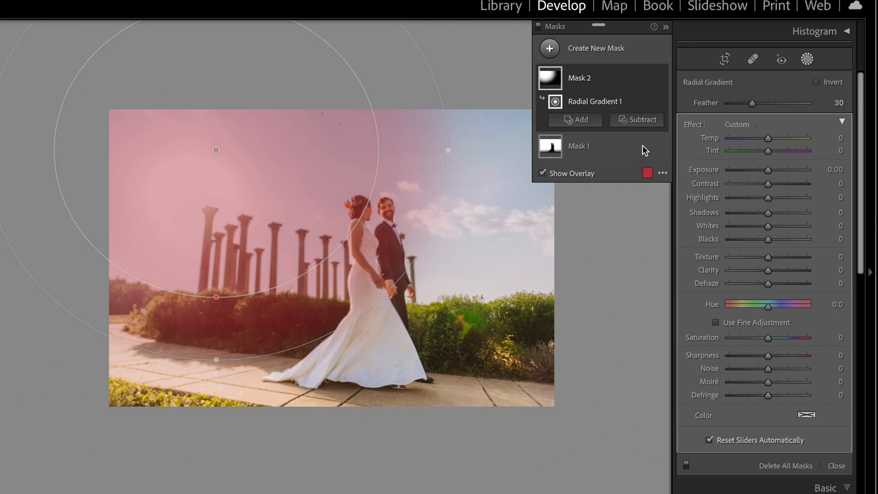
pyautogui.click(627, 120)
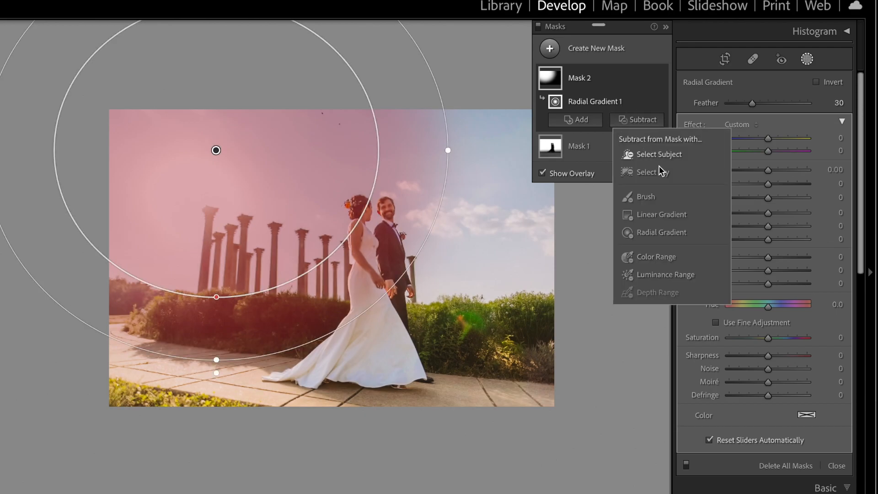
pyautogui.click(656, 154)
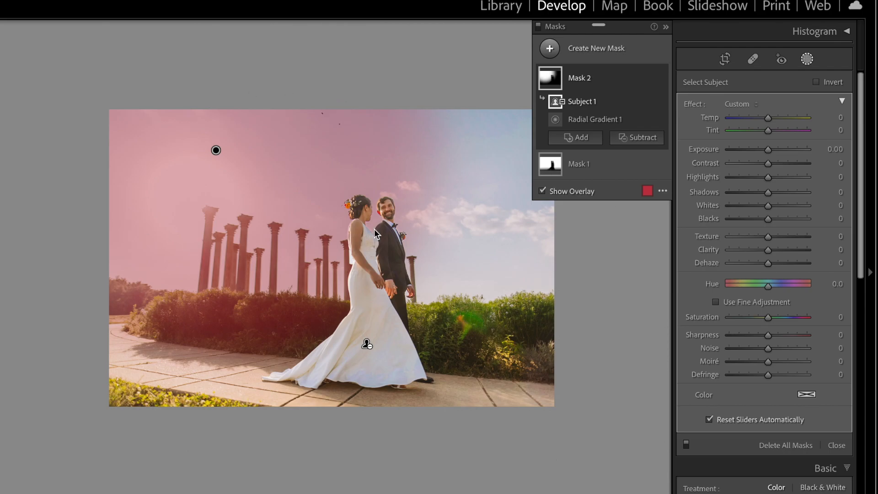
# Step: Set the sun glow mask's temp to 88, whites 39, contrast −69, dehaze −19 and exposure −0.09
pyautogui.click(801, 119)
pyautogui.moveTo(801, 120); pyautogui.dragTo(783, 119)
pyautogui.click(783, 205)
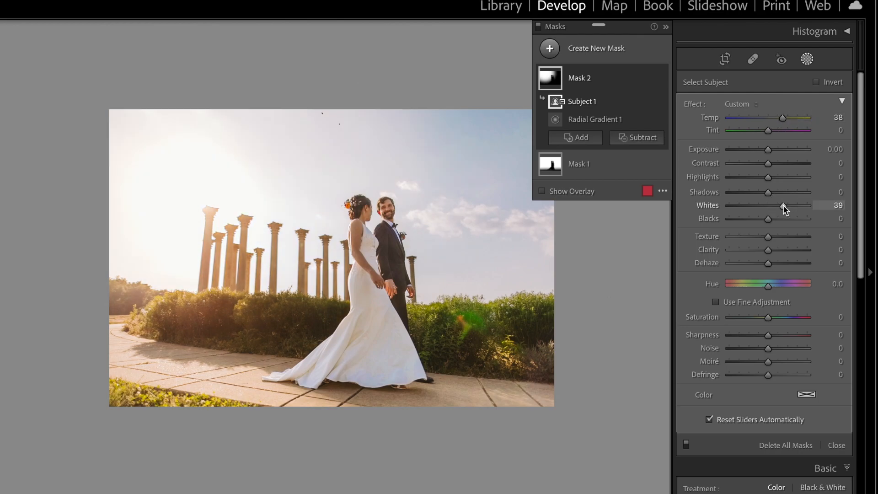
pyautogui.moveTo(790, 117); pyautogui.dragTo(791, 117)
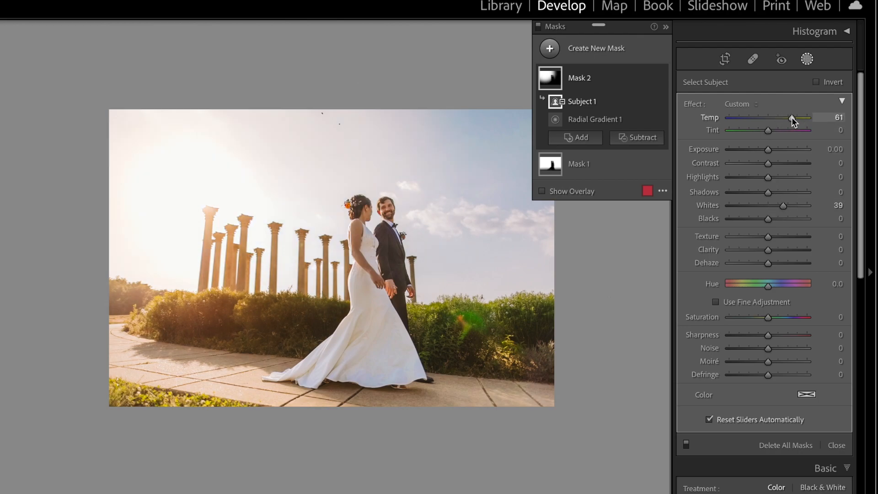
pyautogui.moveTo(745, 164)
pyautogui.mouseDown()
pyautogui.moveTo(753, 164)
pyautogui.moveTo(738, 164)
pyautogui.mouseUp()
pyautogui.moveTo(762, 265); pyautogui.dragTo(762, 266)
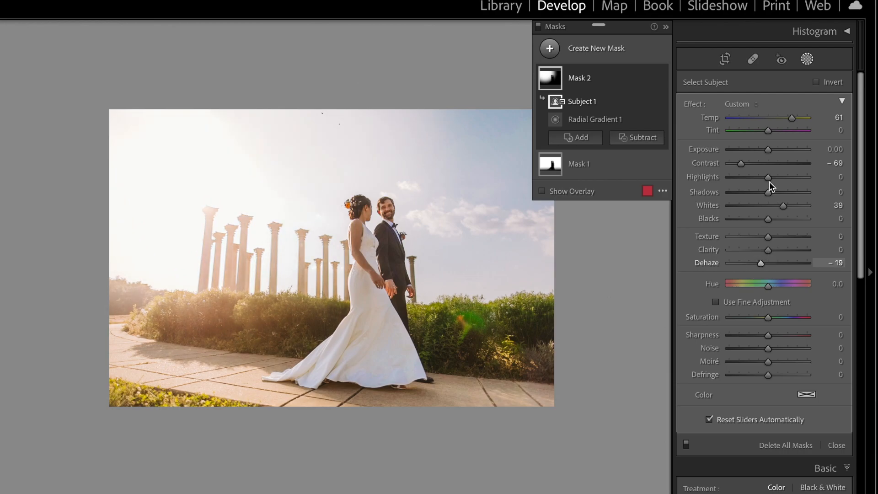
pyautogui.moveTo(797, 119); pyautogui.dragTo(803, 119)
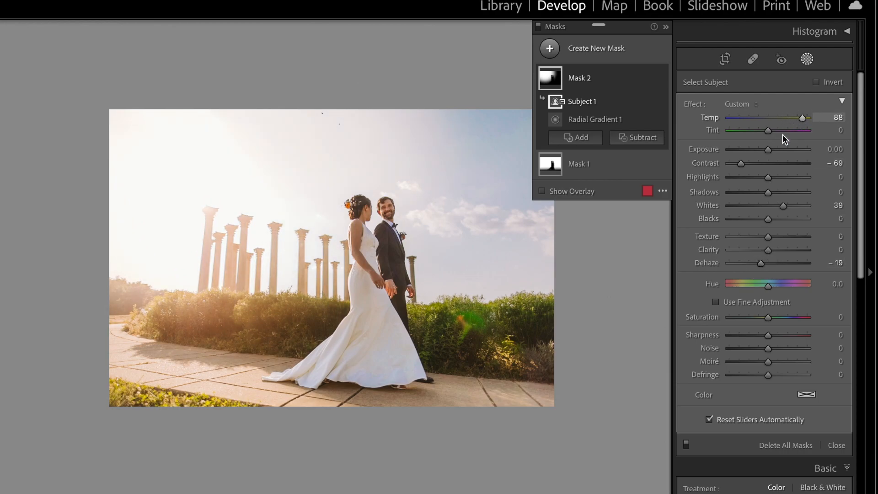
pyautogui.moveTo(771, 147); pyautogui.dragTo(769, 147)
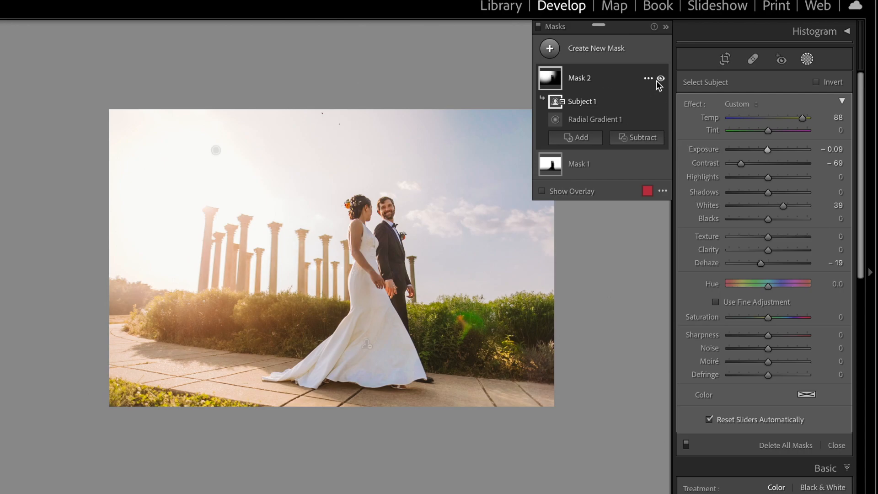
# Step: Compare the newlyweds' photo with and without the radial glow mask, and with all masks switched off and on
pyautogui.click(660, 81)
pyautogui.click(660, 81)
pyautogui.click(660, 80)
pyautogui.click(660, 80)
pyautogui.click(540, 28)
pyautogui.click(540, 29)
pyautogui.click(538, 26)
pyautogui.click(538, 27)
pyautogui.click(538, 26)
# Step: Create a diagonal linear gradient mask from the upper-right sky down to the hedge at lower left, and subtract the subject from it
pyautogui.click(550, 48)
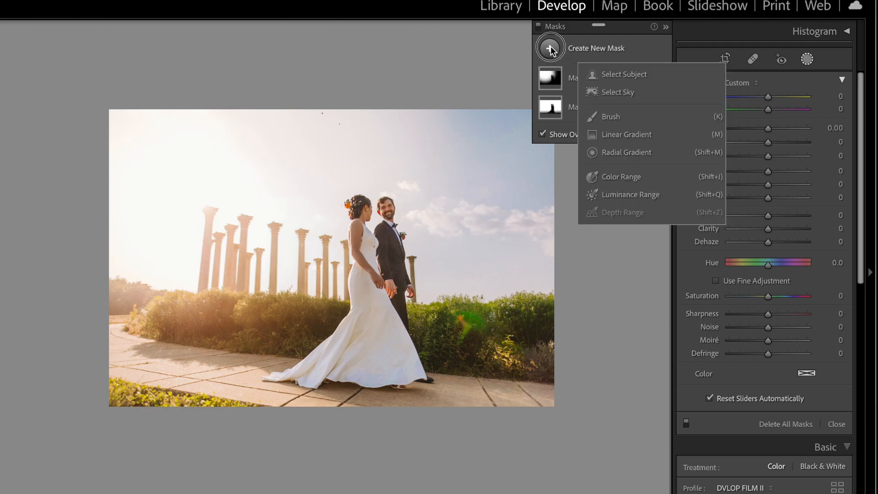
pyautogui.click(626, 135)
pyautogui.moveTo(507, 164); pyautogui.dragTo(227, 334)
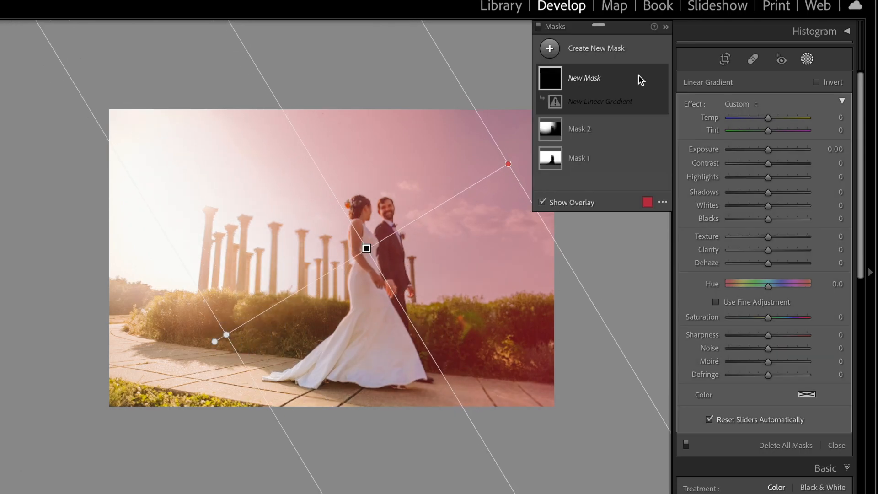
pyautogui.click(638, 120)
pyautogui.click(655, 153)
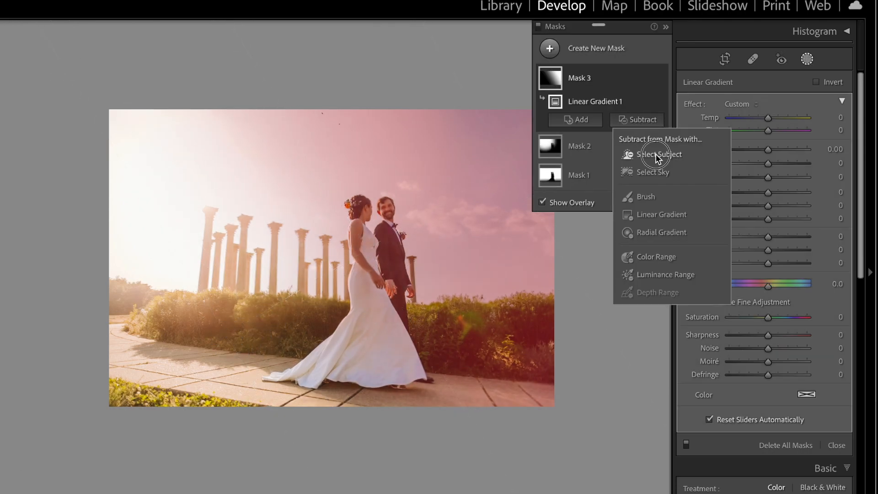
pyautogui.click(589, 219)
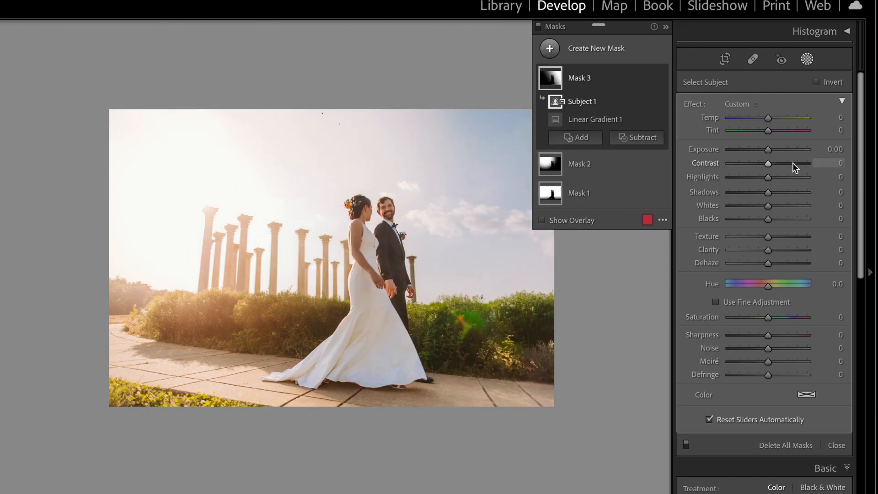
# Step: Set the diagonal gradient mask's exposure to −1.26, dehaze −31 and temp −22, and shift the gradient up and left towards the columns
pyautogui.moveTo(759, 150); pyautogui.dragTo(756, 149)
pyautogui.moveTo(754, 263); pyautogui.dragTo(755, 263)
pyautogui.moveTo(768, 117); pyautogui.dragTo(759, 118)
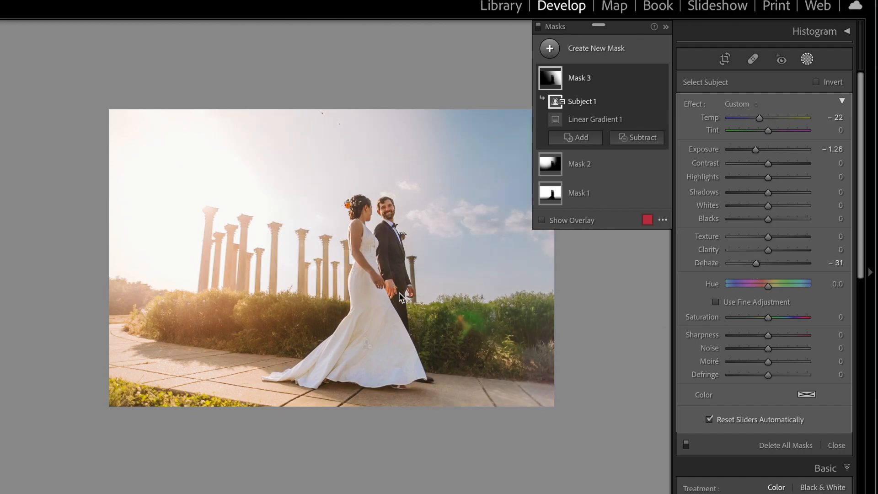
pyautogui.moveTo(368, 250); pyautogui.dragTo(327, 221)
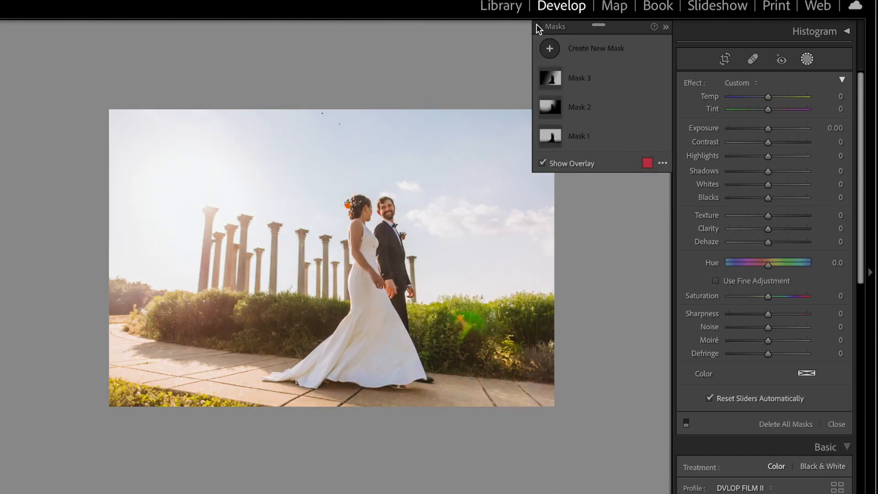
# Step: Compare the newlyweds' photo with all three masks switched off and on
pyautogui.click(537, 25)
pyautogui.click(537, 25)
pyautogui.click(537, 25)
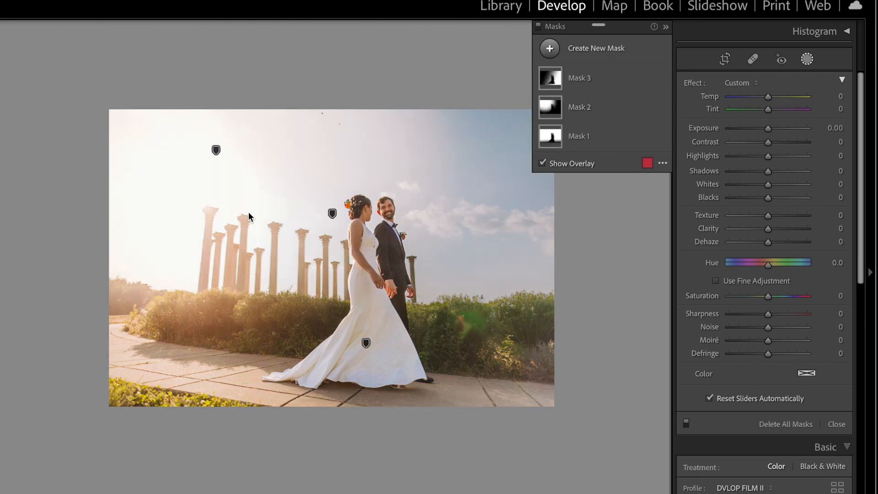
pyautogui.click(537, 26)
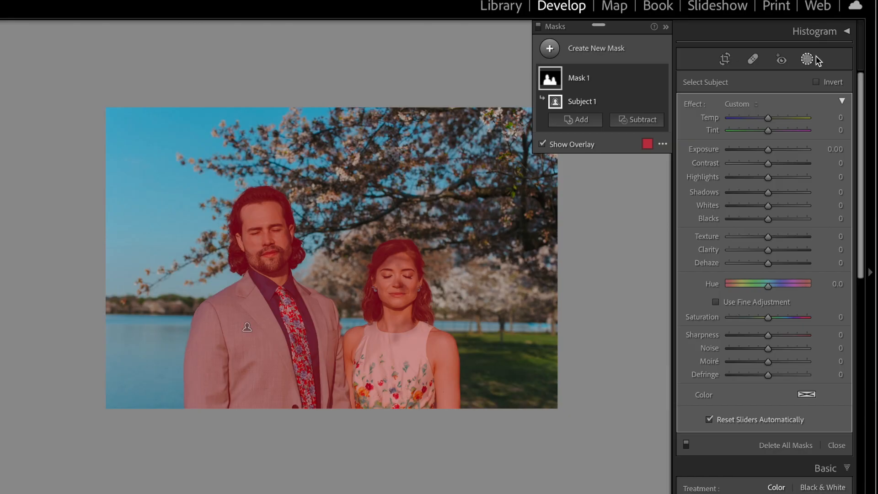
# Step: Invert the subject mask on the cherry blossom couple, and set its tint to 46, temp 40, exposure −0.23 and dehaze −24
pyautogui.click(822, 80)
pyautogui.click(786, 130)
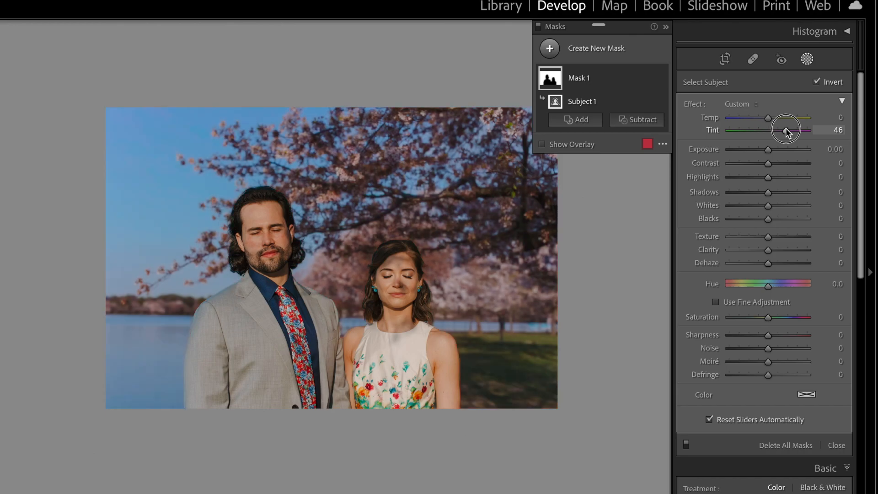
pyautogui.moveTo(786, 130)
pyautogui.mouseDown()
pyautogui.moveTo(747, 134)
pyautogui.moveTo(790, 132)
pyautogui.moveTo(775, 117)
pyautogui.moveTo(783, 119)
pyautogui.mouseUp()
pyautogui.moveTo(783, 130); pyautogui.dragTo(786, 130)
pyautogui.click(758, 264)
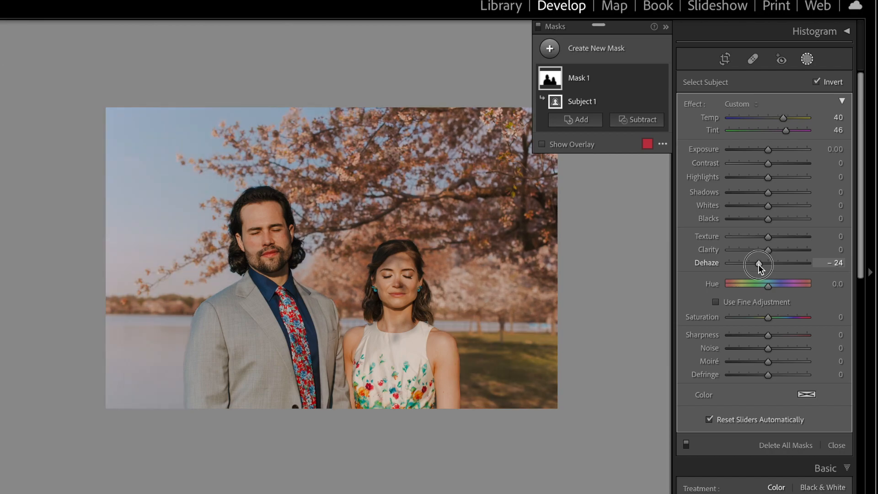
pyautogui.moveTo(758, 265); pyautogui.dragTo(761, 264)
pyautogui.moveTo(769, 150); pyautogui.dragTo(768, 150)
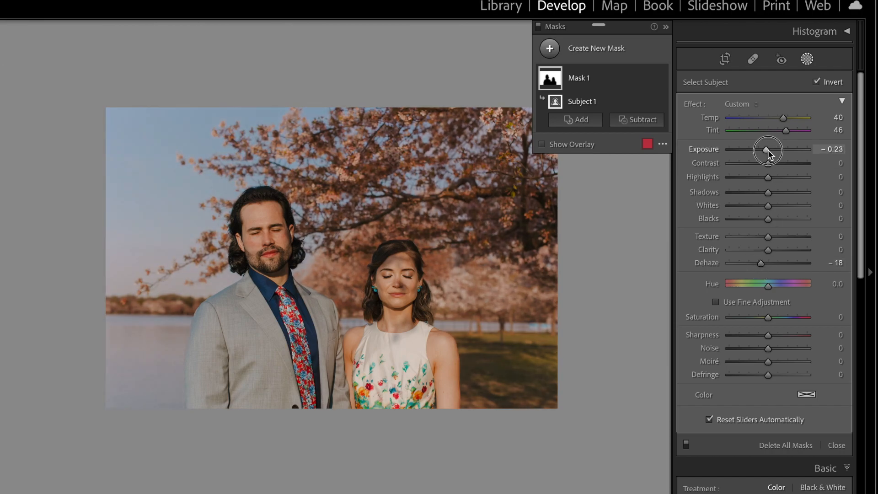
pyautogui.moveTo(757, 263); pyautogui.dragTo(754, 262)
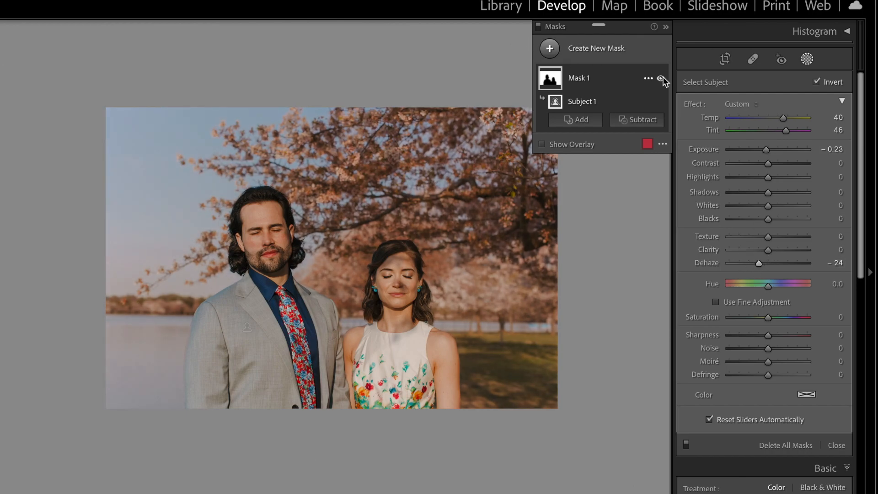
# Step: Compare the cherry blossom photo with and without the background mask
pyautogui.click(661, 79)
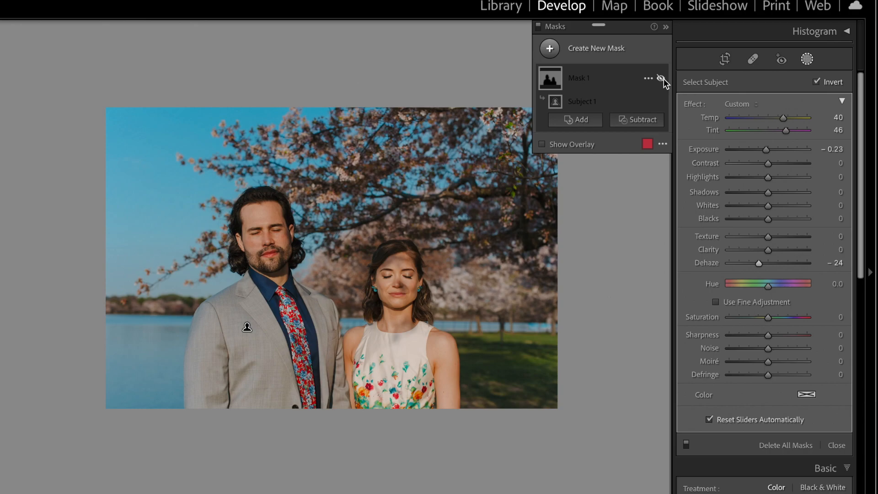
pyautogui.click(661, 78)
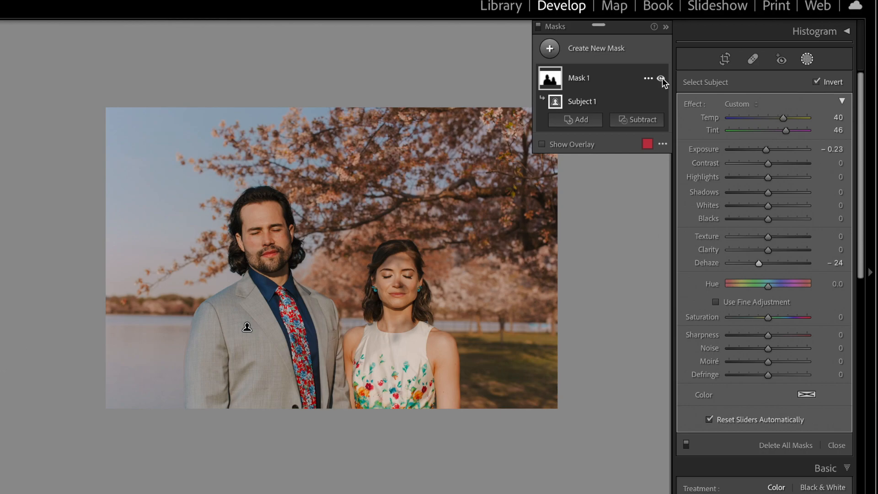
pyautogui.click(662, 78)
pyautogui.click(662, 79)
pyautogui.click(662, 78)
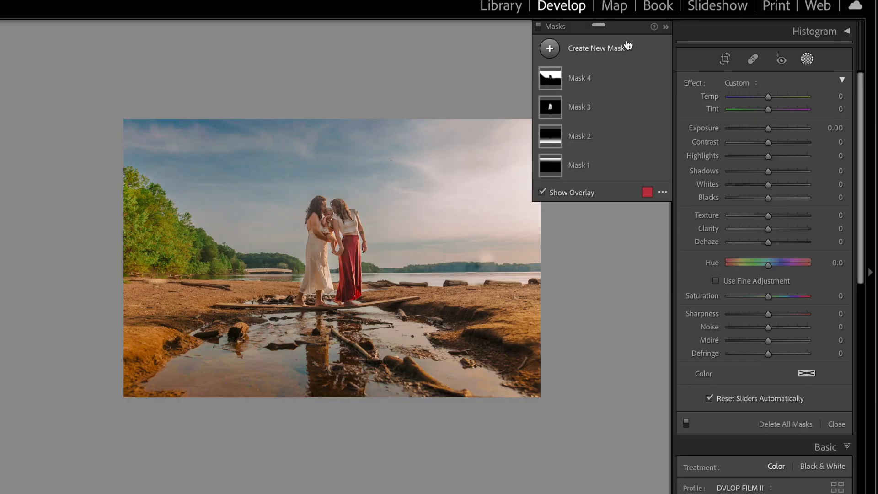
# Step: Compare the lakeshore photo with and without its existing masks, and delete all of them
pyautogui.click(538, 29)
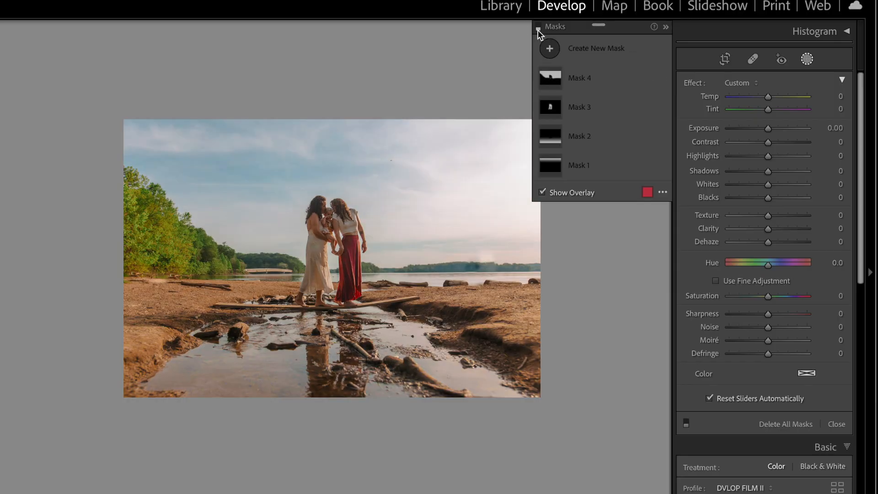
pyautogui.click(538, 29)
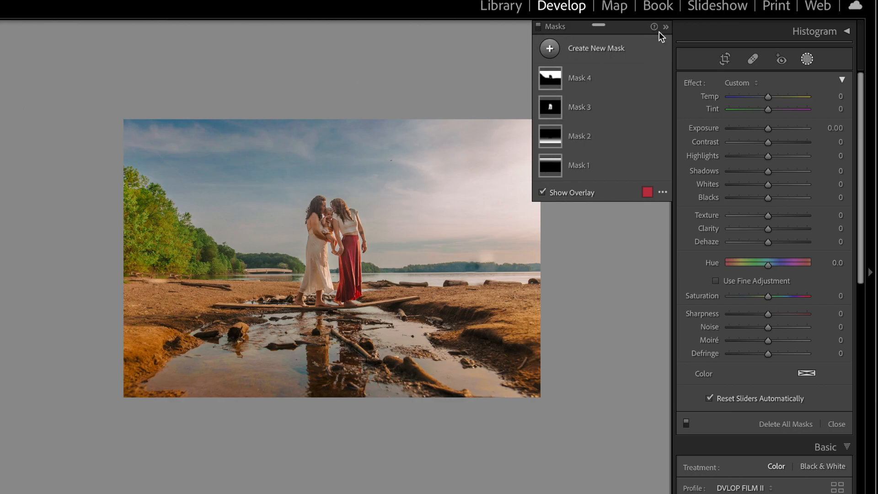
pyautogui.click(648, 78)
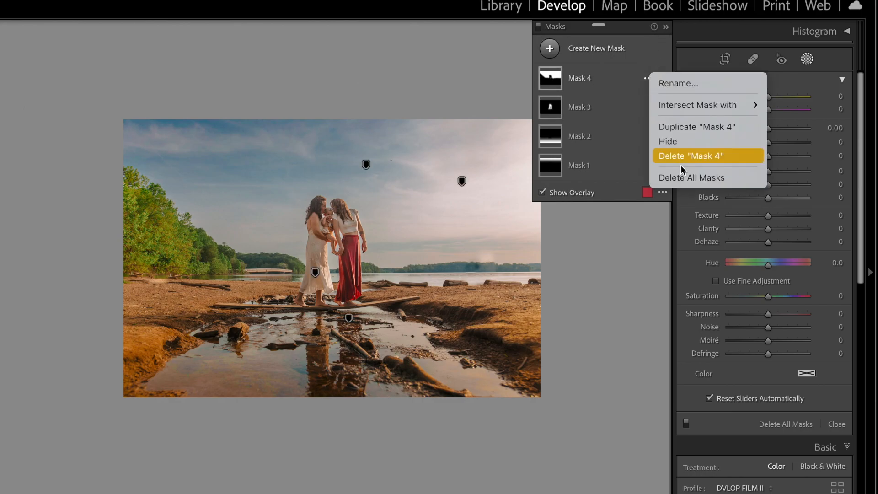
pyautogui.click(693, 180)
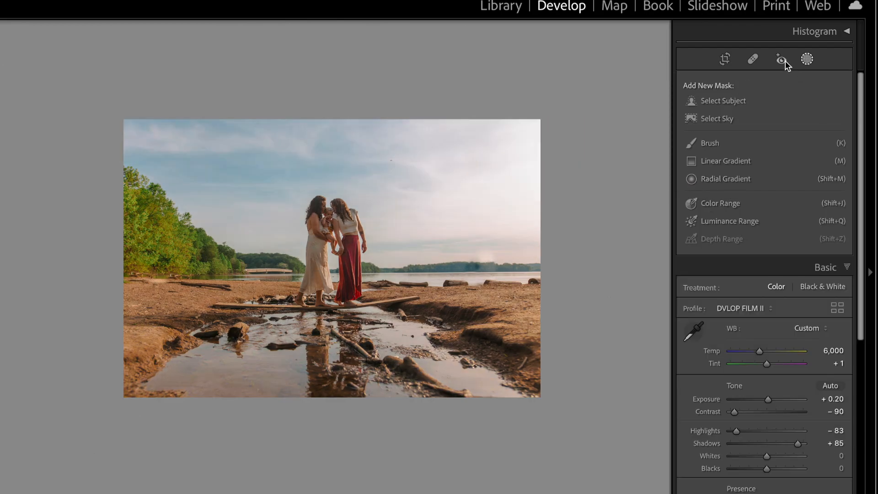
# Step: Mask the lakeshore photo's sky with Select Sky, and set its highlights to −100, exposure −0.22, temp 11 and tint 5
pyautogui.click(717, 119)
pyautogui.moveTo(766, 149); pyautogui.dragTo(764, 149)
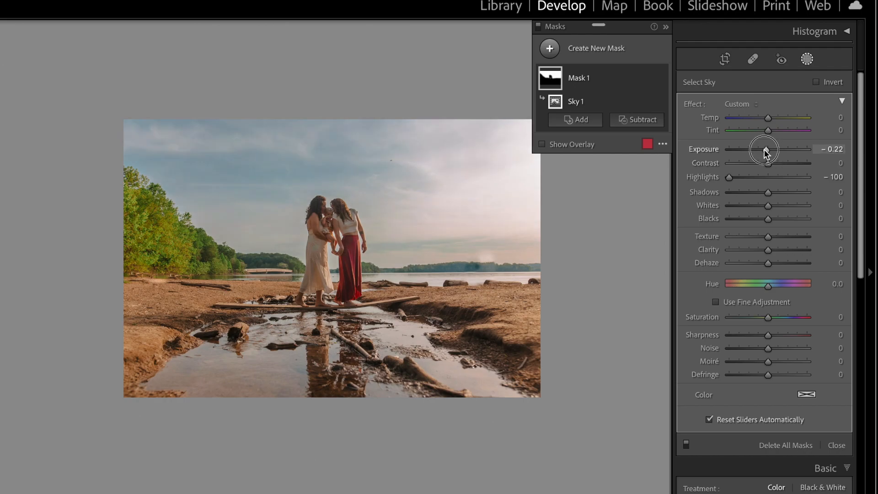
pyautogui.moveTo(769, 118); pyautogui.dragTo(772, 117)
pyautogui.moveTo(768, 131); pyautogui.dragTo(770, 131)
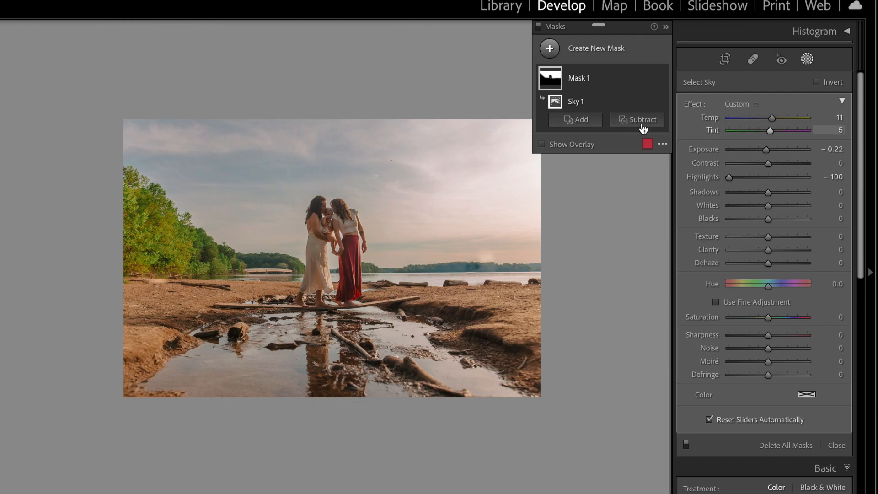
# Step: Mask the couple on the lakeshore with Select Subject, and set the mask's exposure to 1.04 and blacks to −48
pyautogui.click(551, 48)
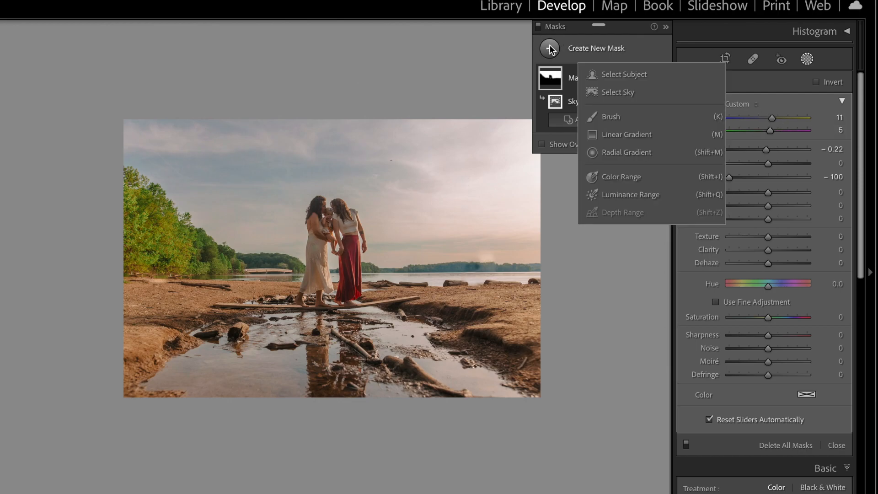
pyautogui.click(626, 78)
pyautogui.click(779, 149)
pyautogui.moveTo(779, 150); pyautogui.dragTo(779, 150)
pyautogui.moveTo(769, 219); pyautogui.dragTo(750, 219)
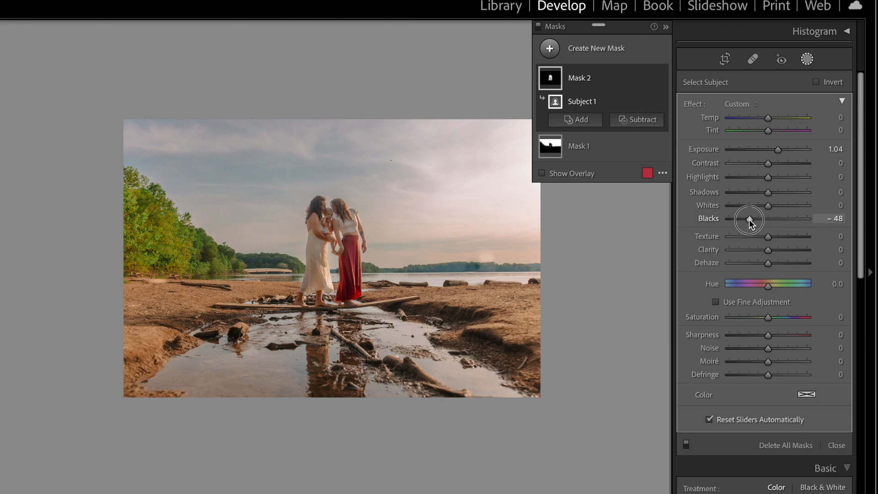
# Step: Invert the couple's subject mask to target the background, and set exposure to −0.21, contrast −80, whites −29 and blacks 1
pyautogui.click(592, 81)
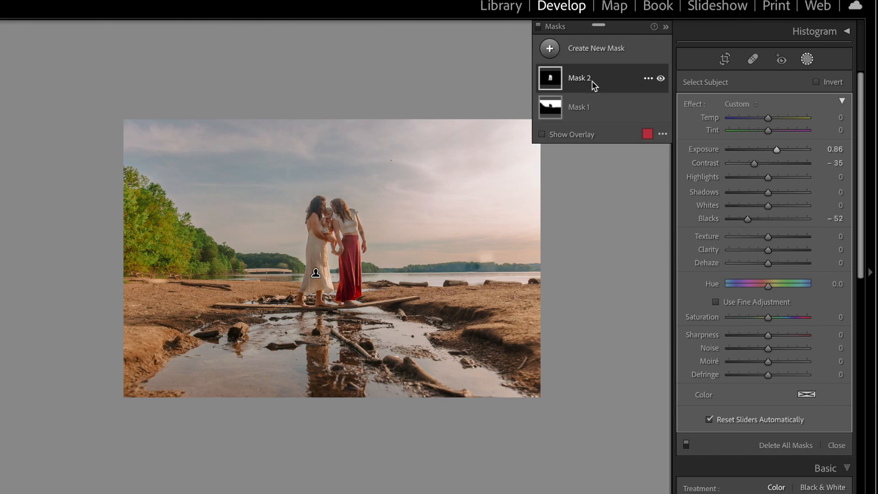
pyautogui.click(816, 82)
pyautogui.click(764, 151)
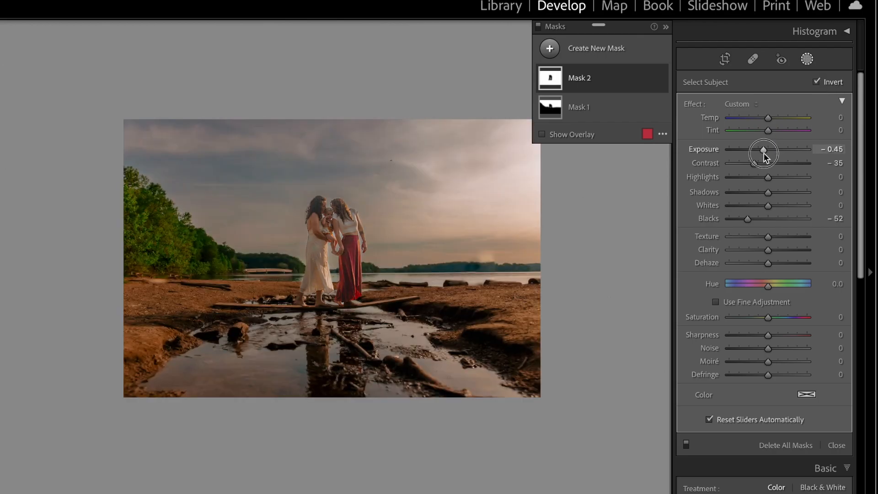
pyautogui.moveTo(764, 153); pyautogui.dragTo(736, 165)
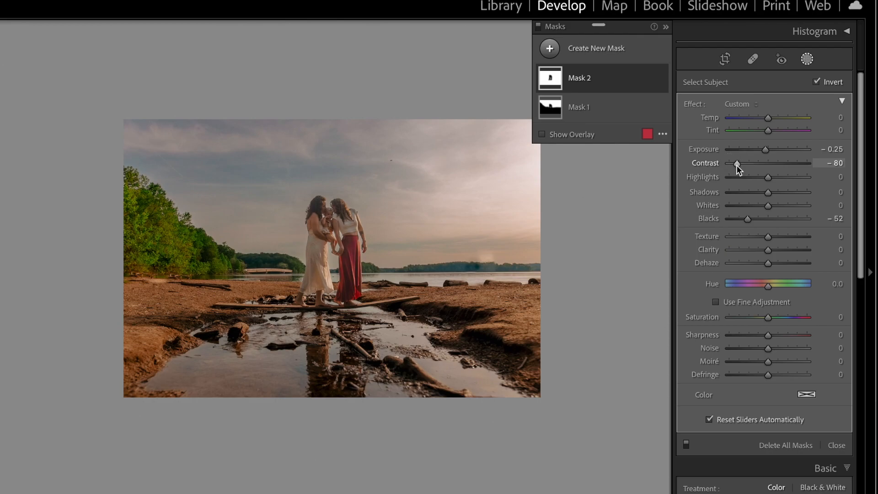
pyautogui.moveTo(765, 219)
pyautogui.mouseDown()
pyautogui.moveTo(768, 208)
pyautogui.moveTo(759, 207)
pyautogui.mouseUp()
pyautogui.moveTo(766, 149); pyautogui.dragTo(767, 150)
# Step: Create a radial gradient mask centred over the sky behind the couple, reaching past the photo's upper-right edges
pyautogui.click(550, 48)
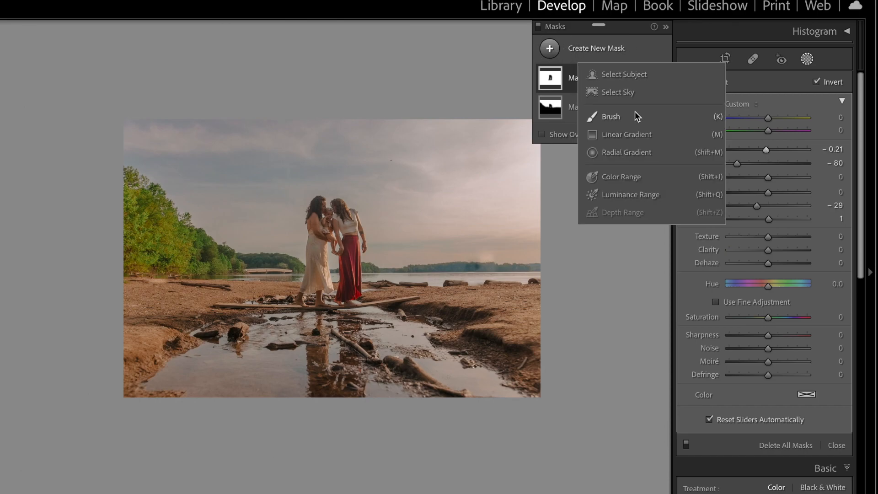
pyautogui.click(640, 152)
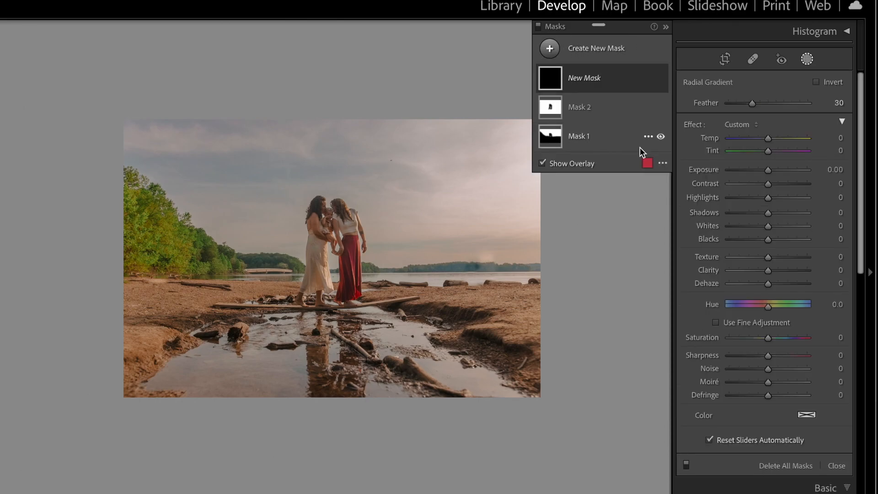
pyautogui.moveTo(450, 121); pyautogui.dragTo(661, 311)
pyautogui.moveTo(477, 209); pyautogui.dragTo(465, 192)
# Step: Subtract the couple from the radial gradient mask using Select Subject
pyautogui.click(646, 79)
pyautogui.click(590, 82)
pyautogui.click(589, 86)
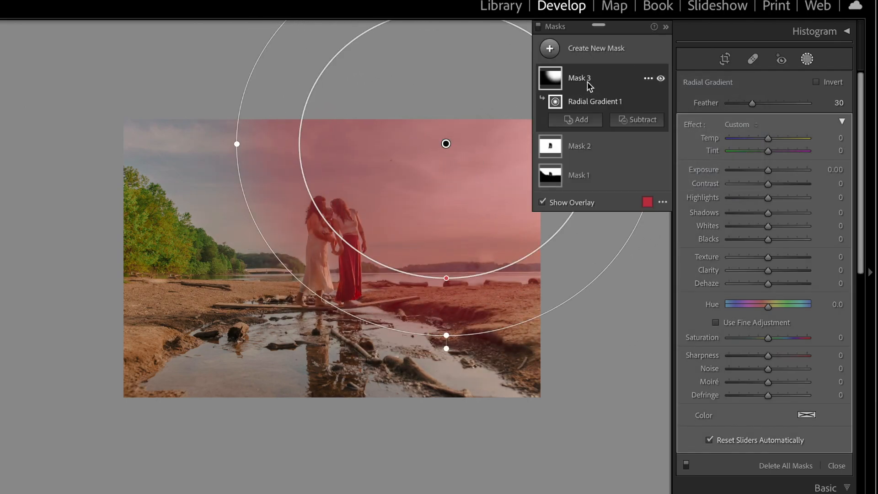
pyautogui.click(640, 121)
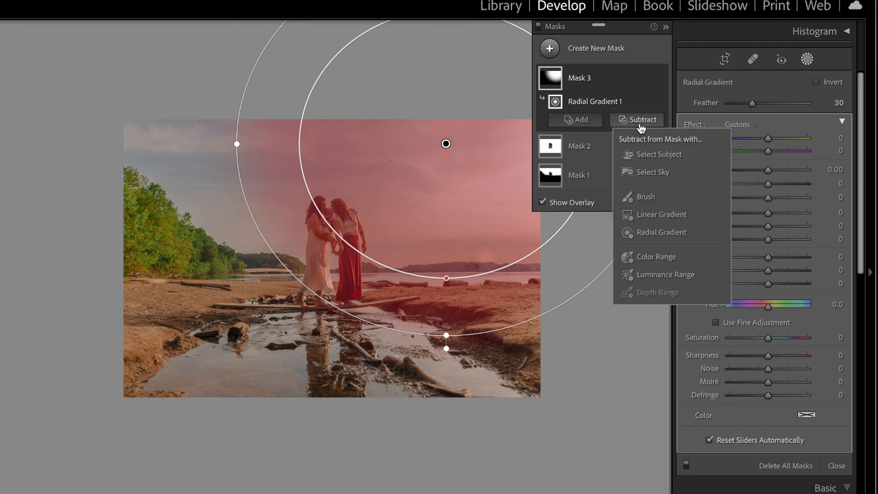
pyautogui.click(660, 154)
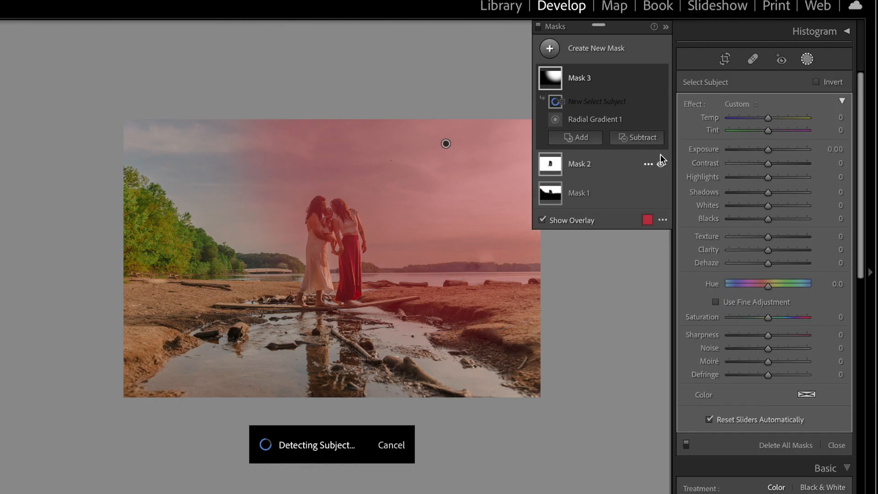
# Step: Widen, flatten and reposition the radial gradient over the lakeshore sky, and set its temp to 30, exposure 0.67 and dehaze −17
pyautogui.moveTo(768, 117); pyautogui.dragTo(778, 117)
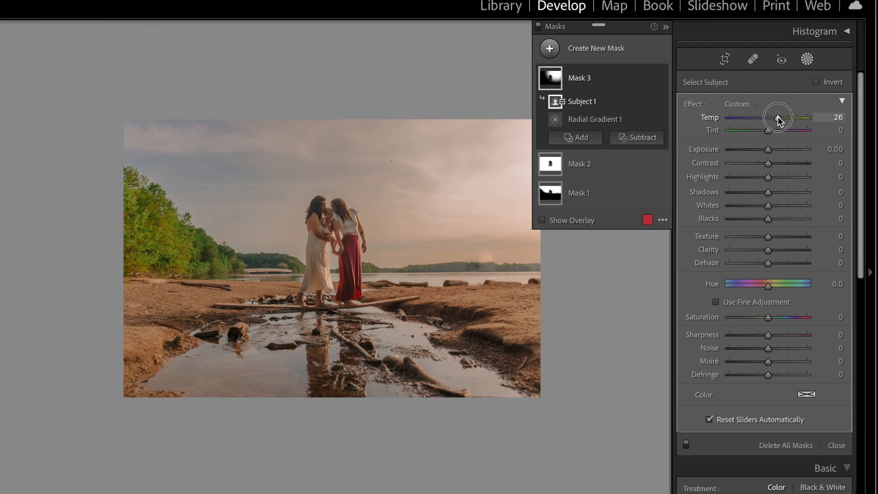
pyautogui.moveTo(768, 149); pyautogui.dragTo(780, 150)
pyautogui.moveTo(769, 263); pyautogui.dragTo(751, 262)
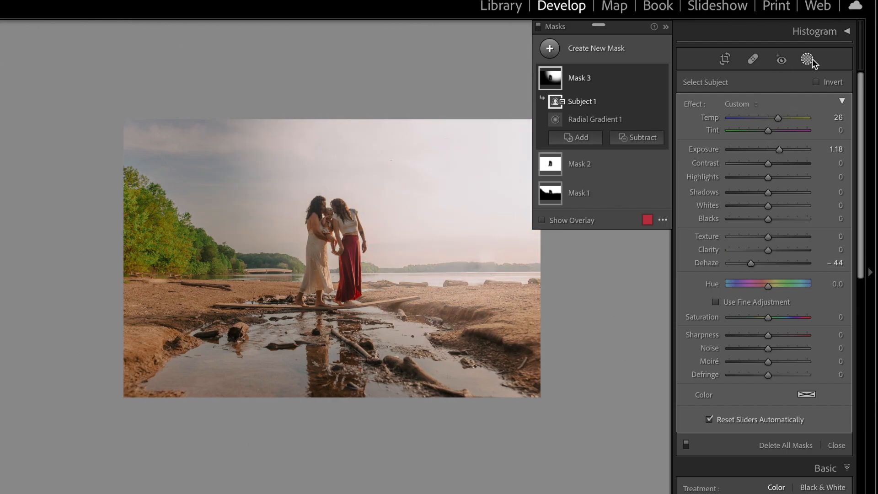
pyautogui.click(445, 142)
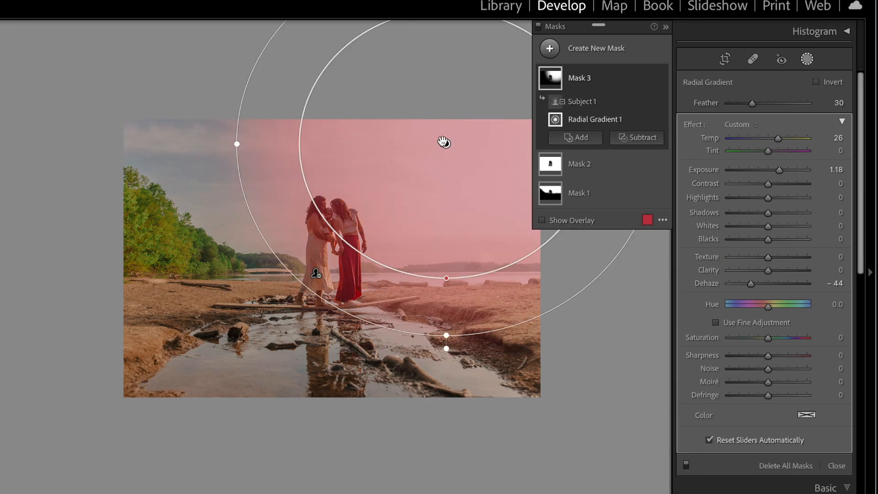
pyautogui.moveTo(233, 145); pyautogui.dragTo(169, 144)
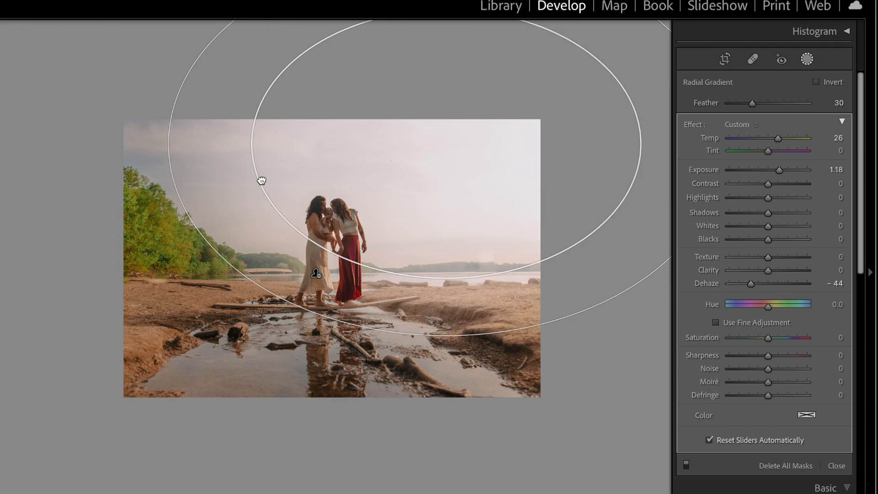
pyautogui.moveTo(447, 277); pyautogui.dragTo(448, 243)
pyautogui.moveTo(447, 142); pyautogui.dragTo(481, 200)
pyautogui.moveTo(203, 200); pyautogui.dragTo(322, 199)
pyautogui.moveTo(480, 200); pyautogui.dragTo(451, 149)
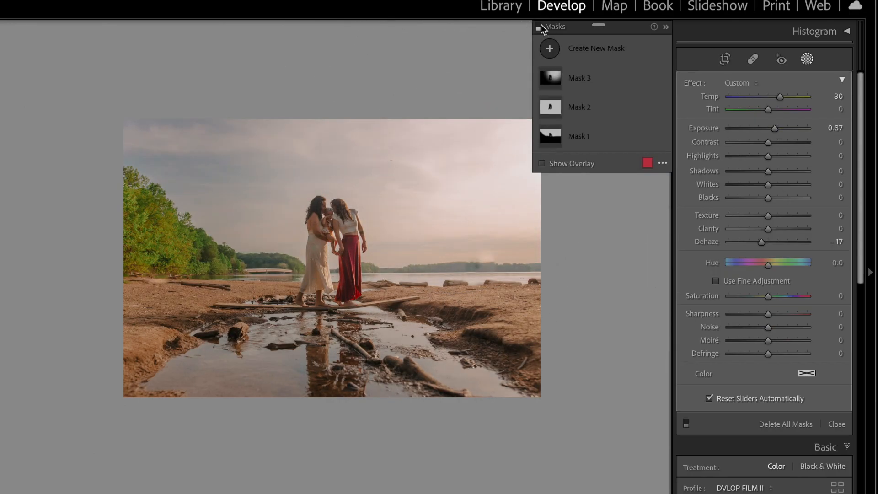
# Step: Compare the lakeshore photo with and without all three masks
pyautogui.click(541, 25)
pyautogui.click(541, 25)
pyautogui.click(541, 25)
pyautogui.click(542, 25)
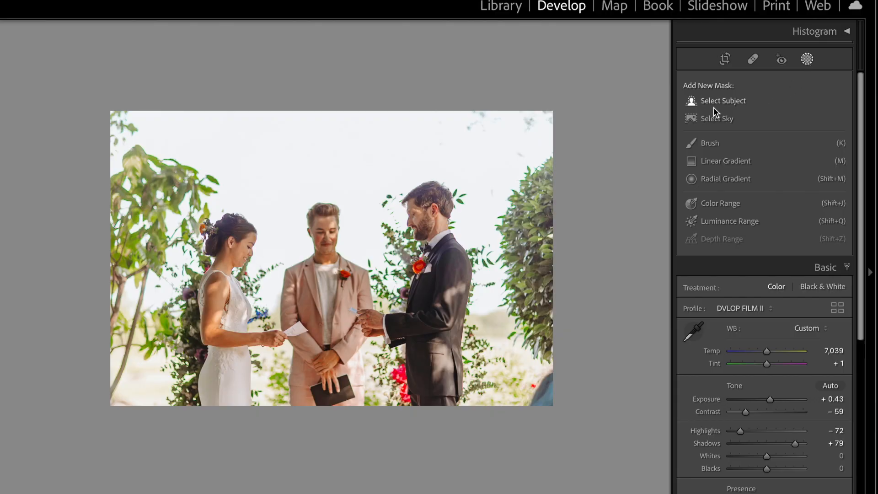
# Step: Mask the ceremony photo's background with an inverted Select Subject, and set dehaze to −29, exposure −0.14 and temp 23
pyautogui.click(719, 99)
pyautogui.click(833, 82)
pyautogui.press('o')
pyautogui.click(756, 262)
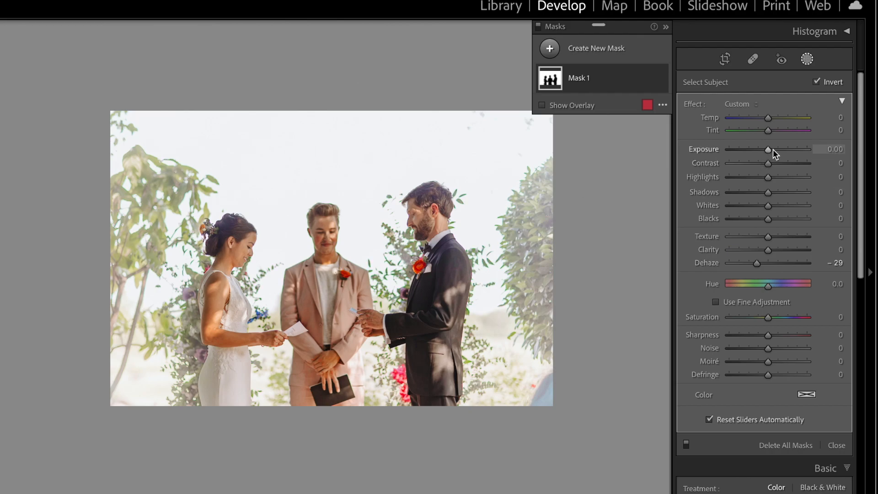
pyautogui.click(774, 149)
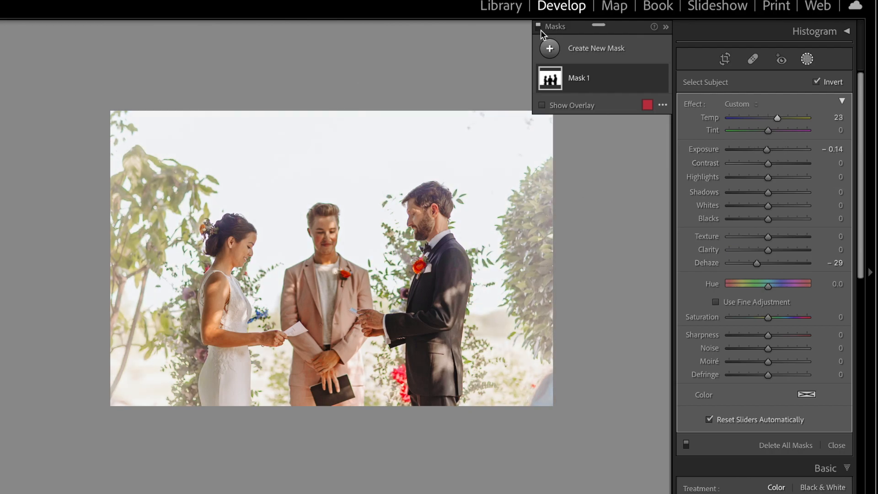
# Step: Compare the ceremony photo with and without the background mask
pyautogui.click(539, 28)
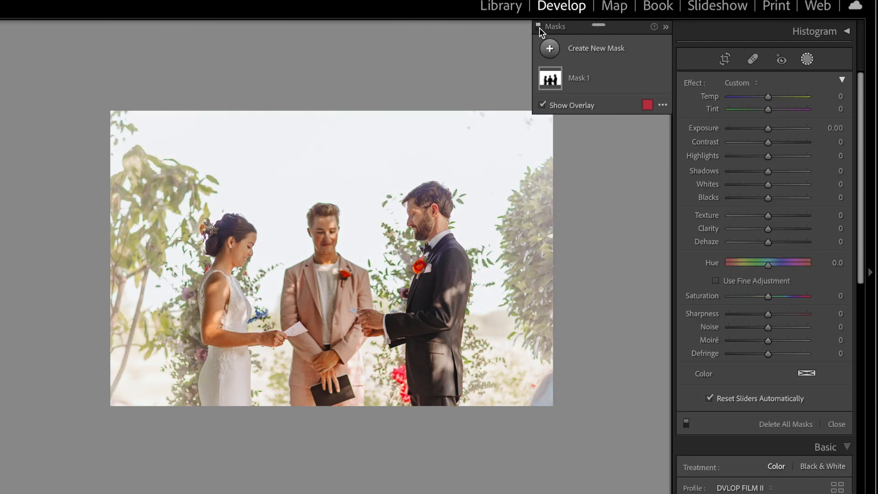
pyautogui.click(539, 28)
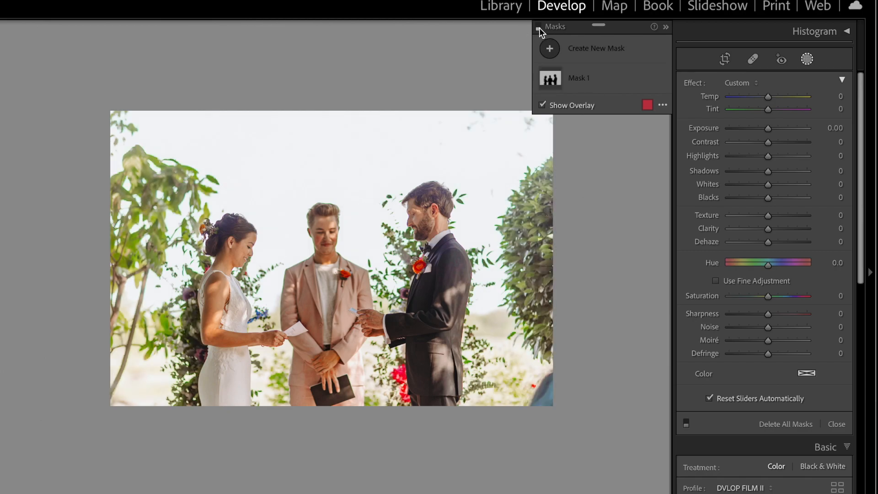
pyautogui.click(539, 27)
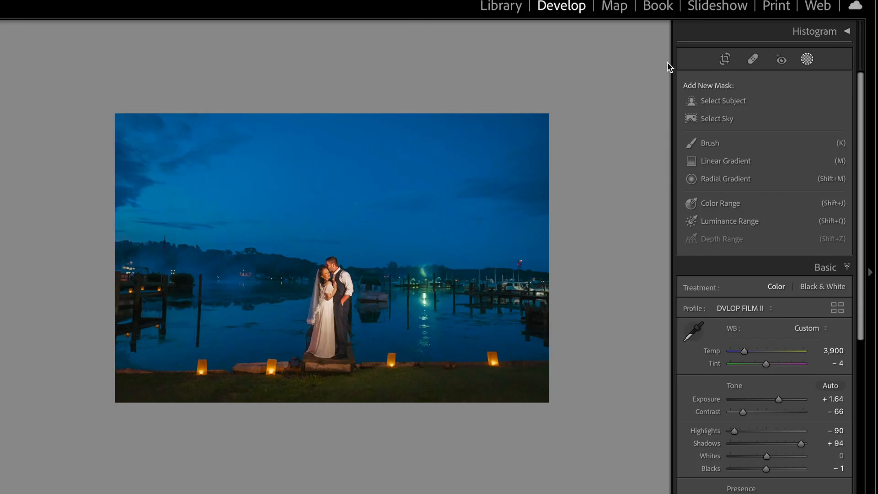
# Step: Mask the night harbour photo's background with an inverted Select Subject, and set exposure to −1.13, temp 33 and tint 55
pyautogui.click(718, 102)
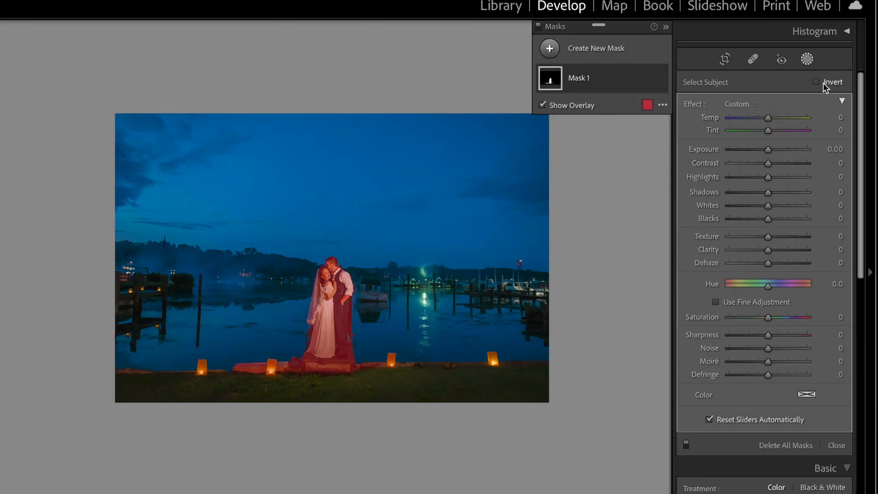
pyautogui.click(823, 84)
pyautogui.press('o')
pyautogui.moveTo(768, 150); pyautogui.dragTo(759, 150)
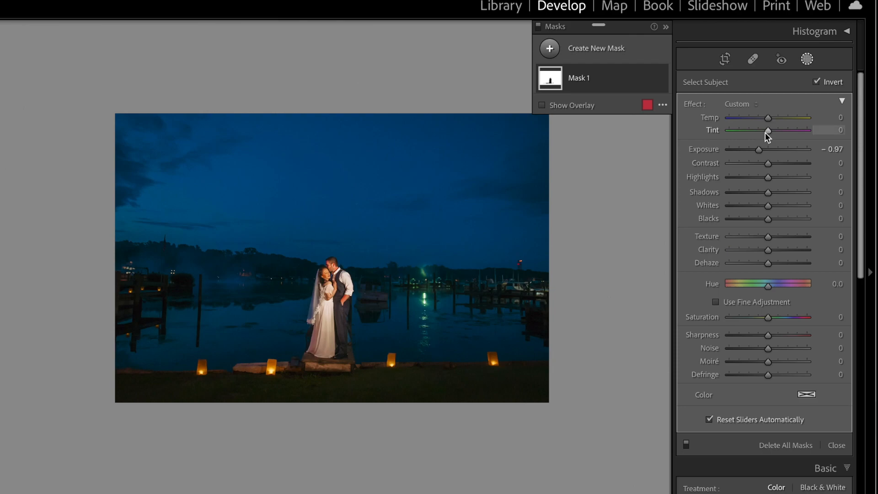
pyautogui.moveTo(759, 117); pyautogui.dragTo(755, 148)
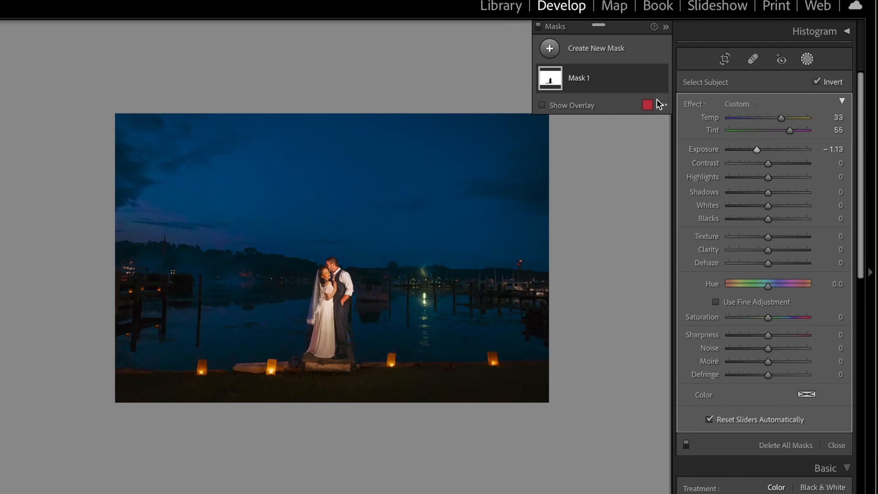
# Step: Compare the night harbour photo with and without the background mask
pyautogui.click(539, 27)
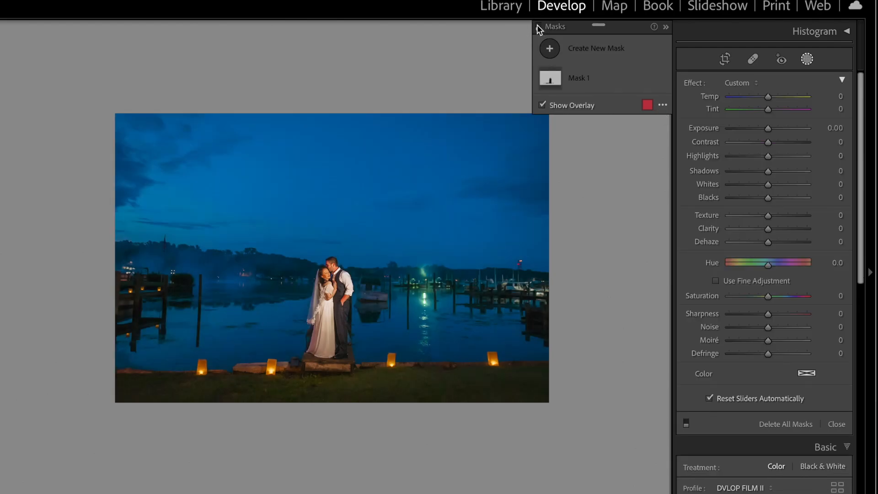
pyautogui.click(539, 26)
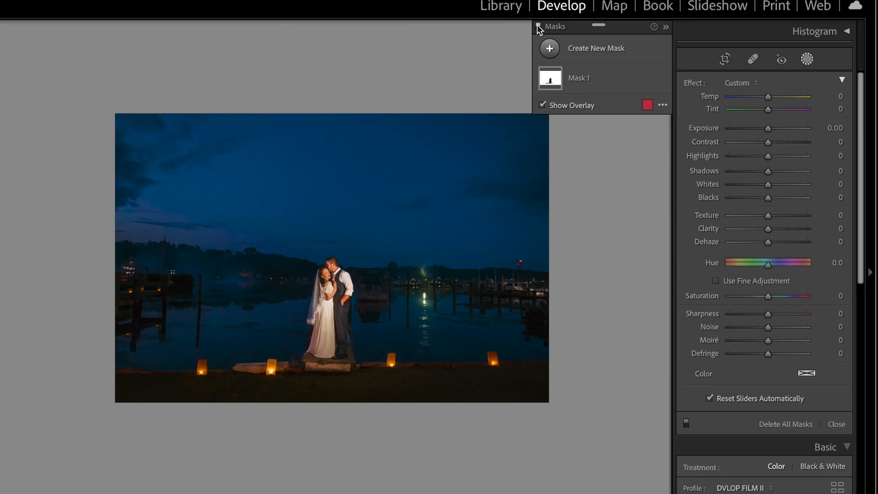
pyautogui.click(538, 26)
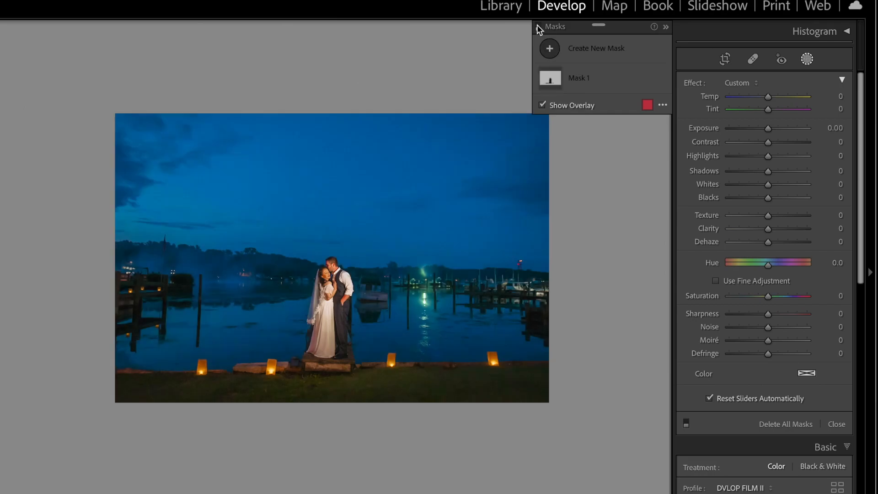
pyautogui.click(538, 26)
# Step: Set the harbour background mask's clarity to 43, whites 39 and highlights −54, and check the photo with the mask hidden and shown
pyautogui.click(589, 76)
pyautogui.click(786, 250)
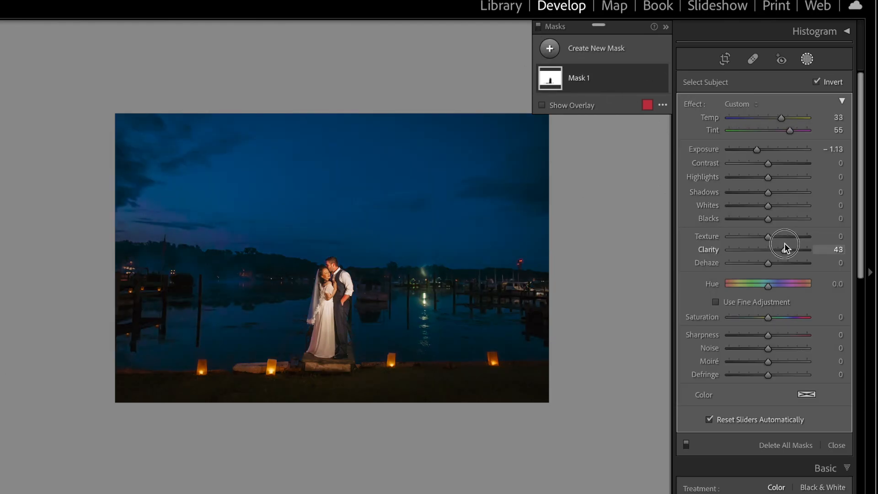
pyautogui.moveTo(776, 206); pyautogui.dragTo(782, 205)
pyautogui.click(748, 177)
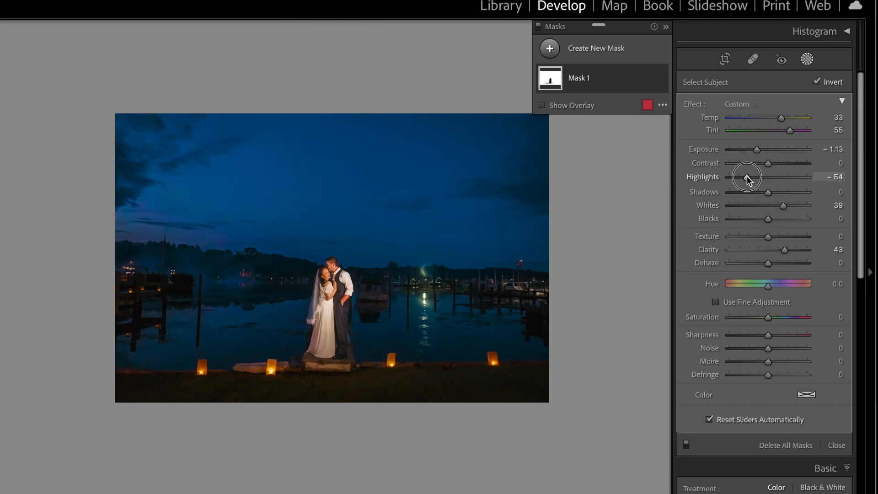
pyautogui.click(660, 79)
pyautogui.click(660, 79)
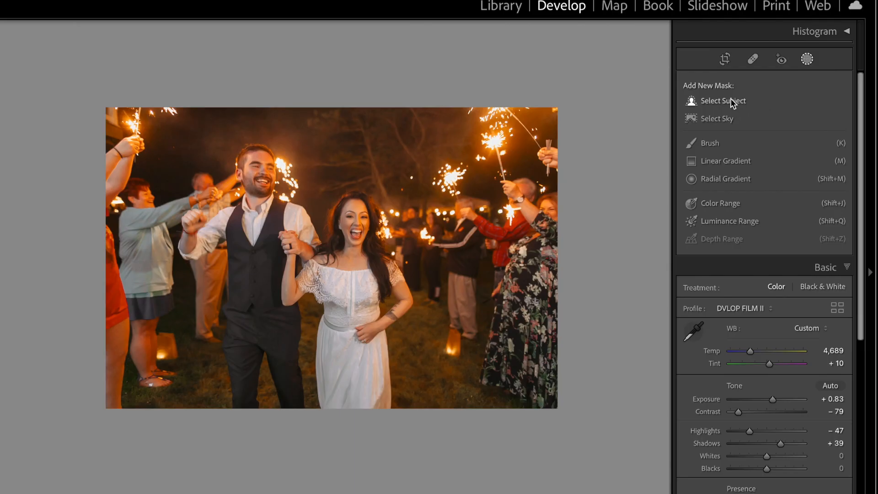
# Step: Mask everything around the couple in the sparkler photo with an inverted Select Subject
pyautogui.click(731, 98)
pyautogui.click(837, 84)
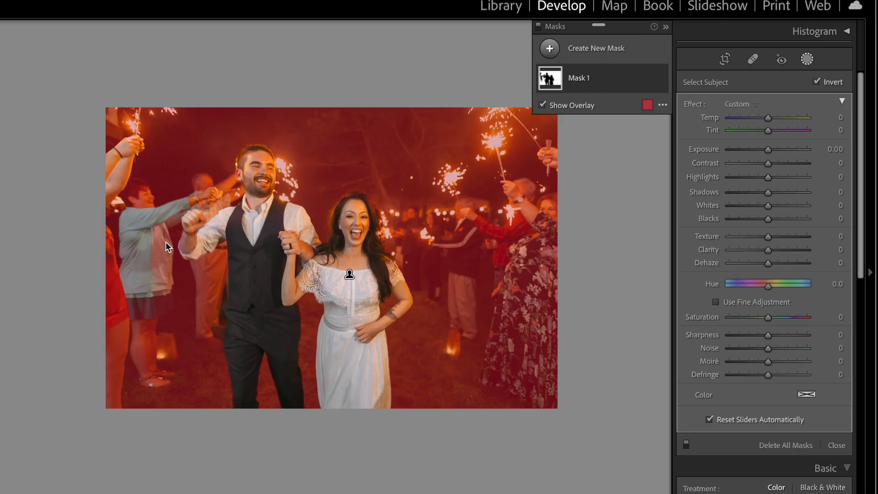
pyautogui.click(648, 79)
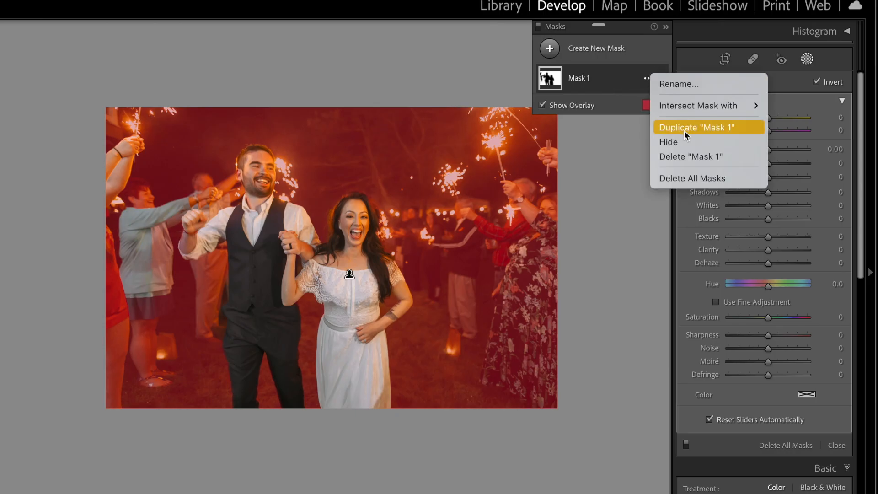
pyautogui.click(574, 77)
# Step: Add a near-vertical linear gradient to the sparkler photo's background mask, covering the guests on the far left
pyautogui.click(579, 126)
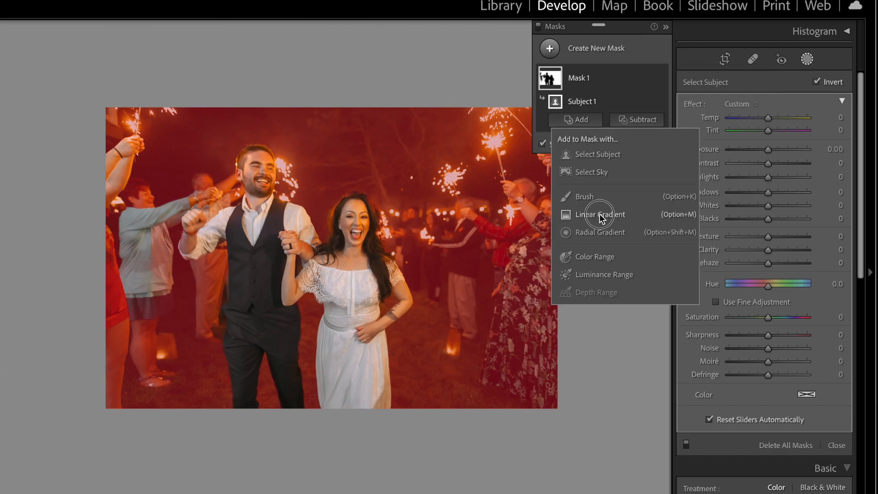
pyautogui.click(595, 215)
pyautogui.moveTo(135, 243); pyautogui.dragTo(187, 248)
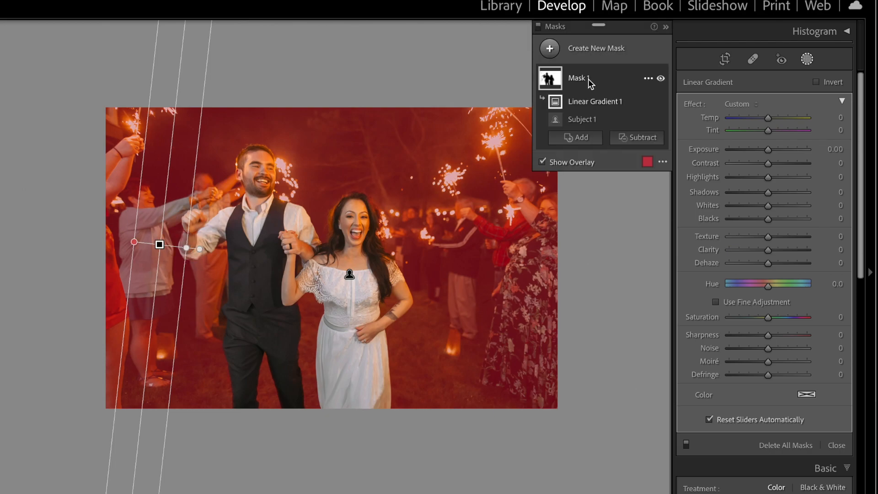
pyautogui.click(581, 84)
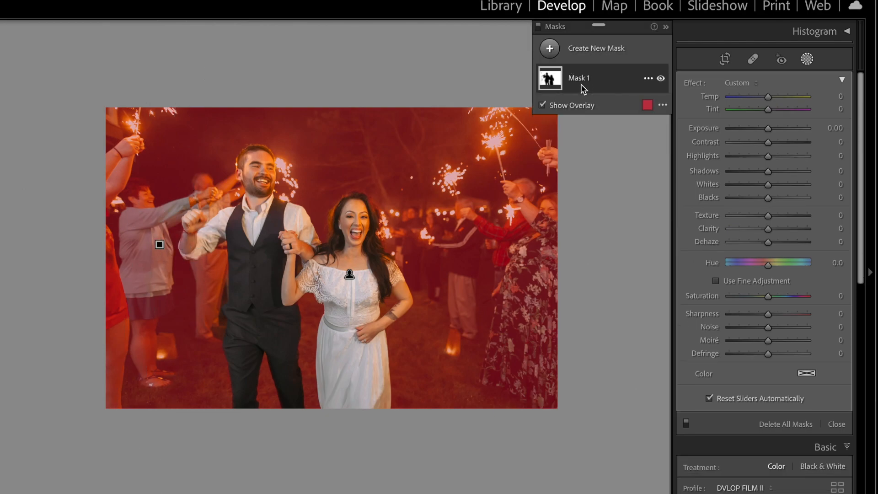
# Step: Hide the mask overlay, and set the sparkler background mask's dehaze to −38 and exposure to −1.20
pyautogui.click(541, 106)
pyautogui.moveTo(768, 241)
pyautogui.mouseDown()
pyautogui.moveTo(724, 246)
pyautogui.moveTo(755, 245)
pyautogui.mouseUp()
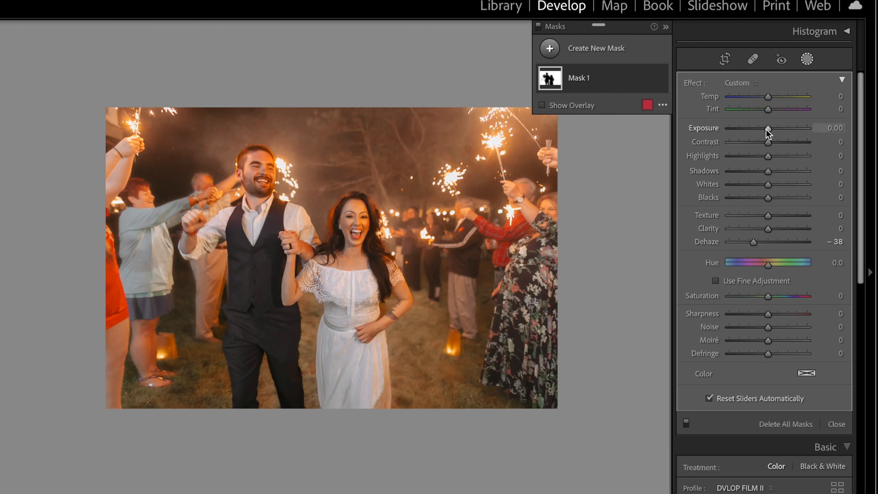
pyautogui.moveTo(767, 129); pyautogui.dragTo(757, 130)
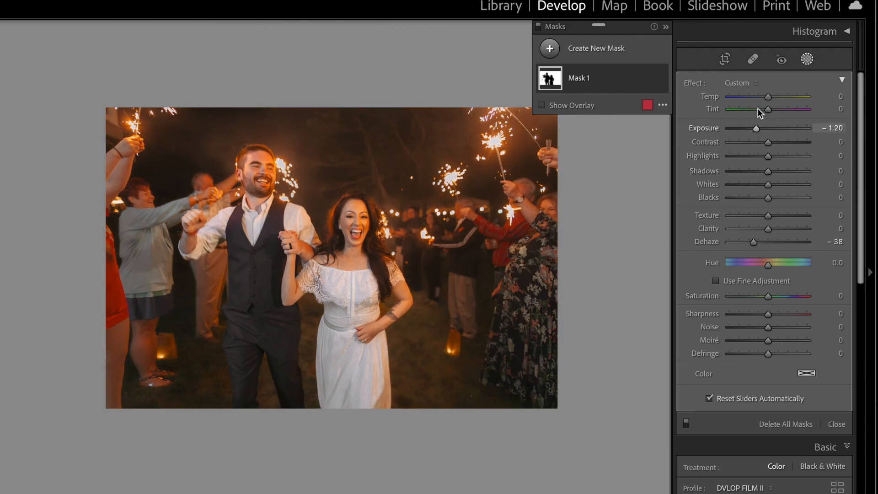
# Step: Warm the sparkler background mask's temperature slightly, and compare the photo with all masks off and on
pyautogui.moveTo(769, 97); pyautogui.dragTo(777, 98)
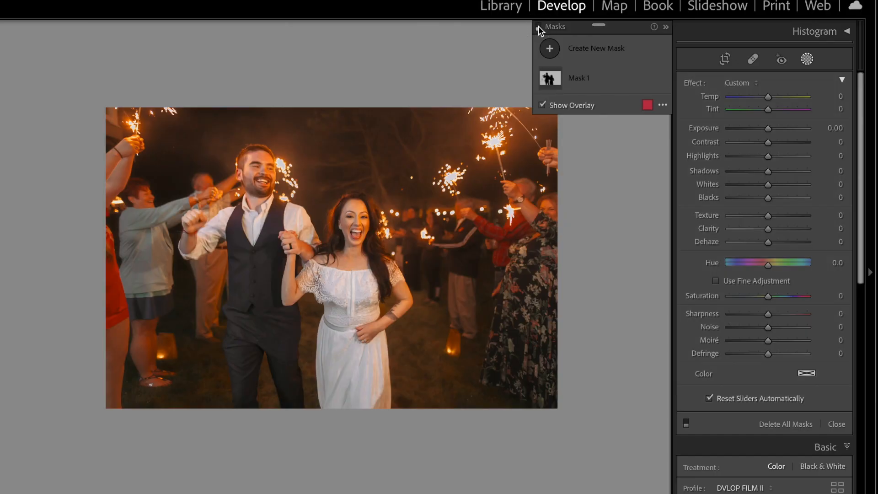
pyautogui.click(539, 28)
pyautogui.click(539, 28)
pyautogui.click(539, 27)
pyautogui.click(539, 28)
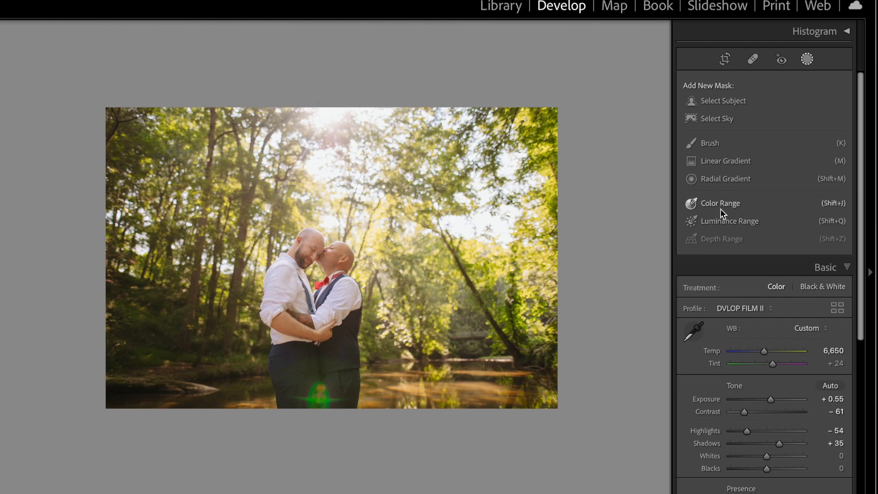
# Step: Draw a large radial gradient mask over the sunlit trees above the embracing couple, reaching their waists, and hide its overlay
pyautogui.click(720, 178)
pyautogui.moveTo(236, 123); pyautogui.dragTo(429, 333)
pyautogui.moveTo(300, 160); pyautogui.dragTo(395, 201)
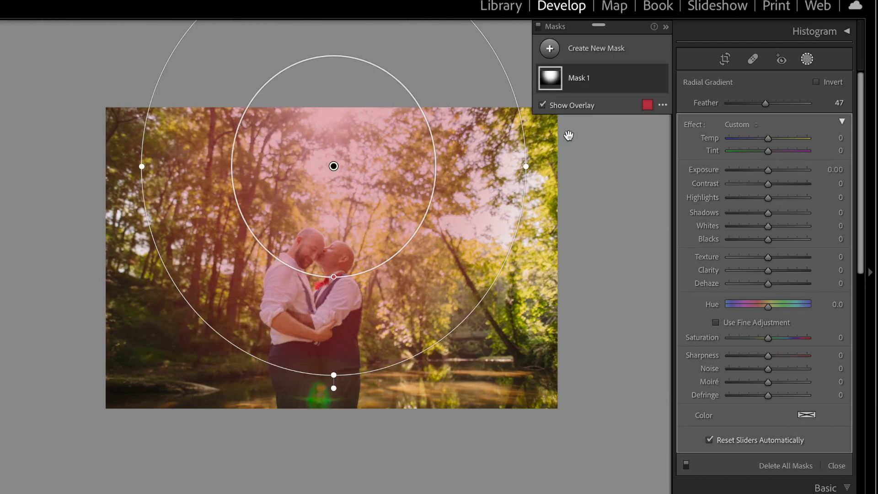
pyautogui.click(572, 105)
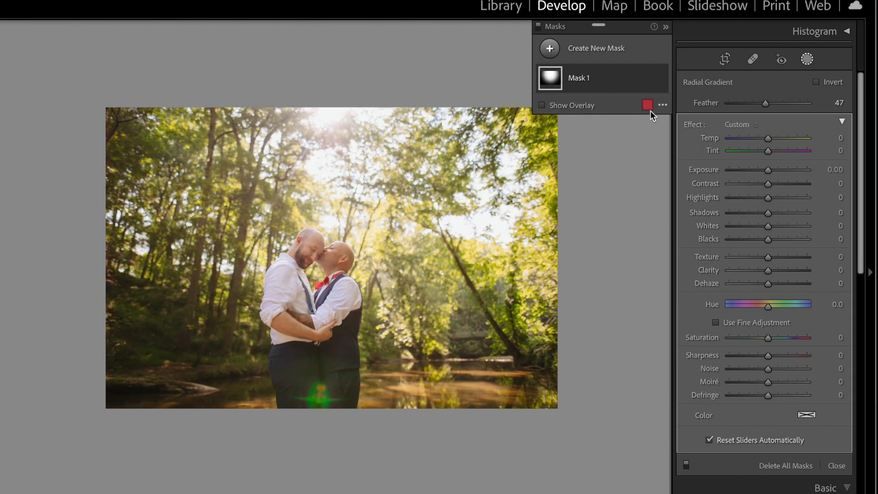
# Step: Set the radial gradient mask's exposure to 1.66, temp to 24 and dehaze to −22
pyautogui.click(786, 169)
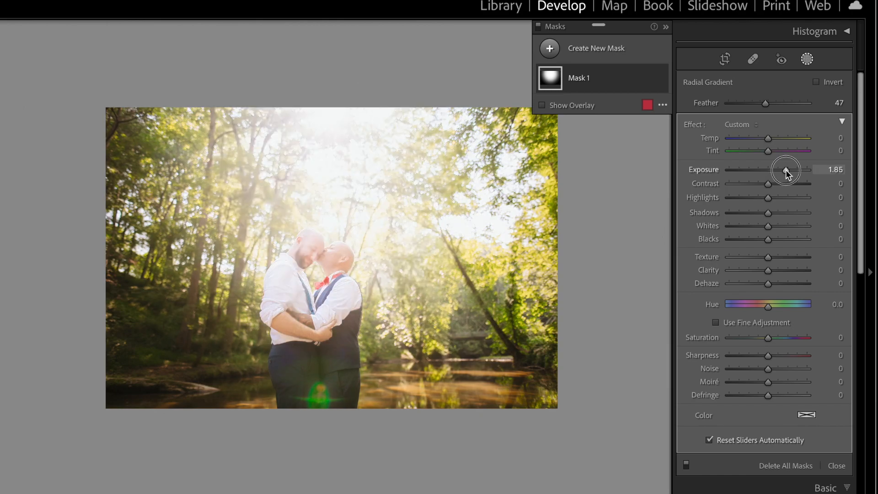
pyautogui.moveTo(786, 170); pyautogui.dragTo(784, 170)
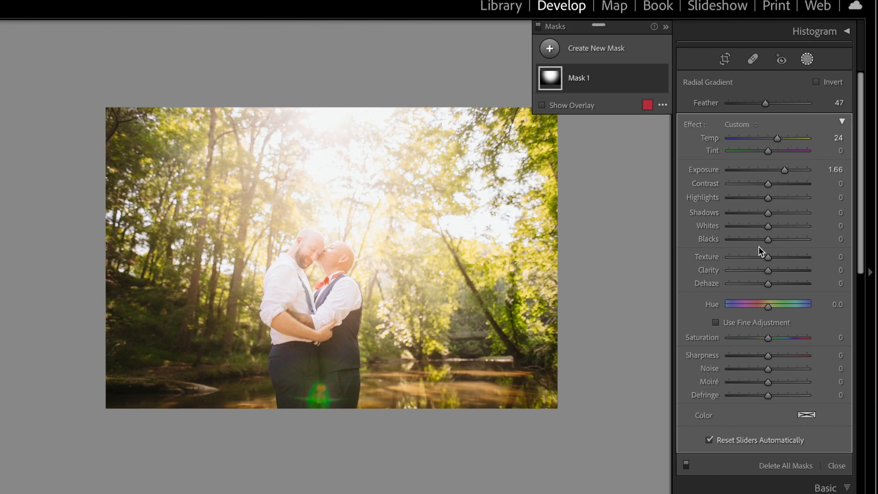
pyautogui.click(760, 283)
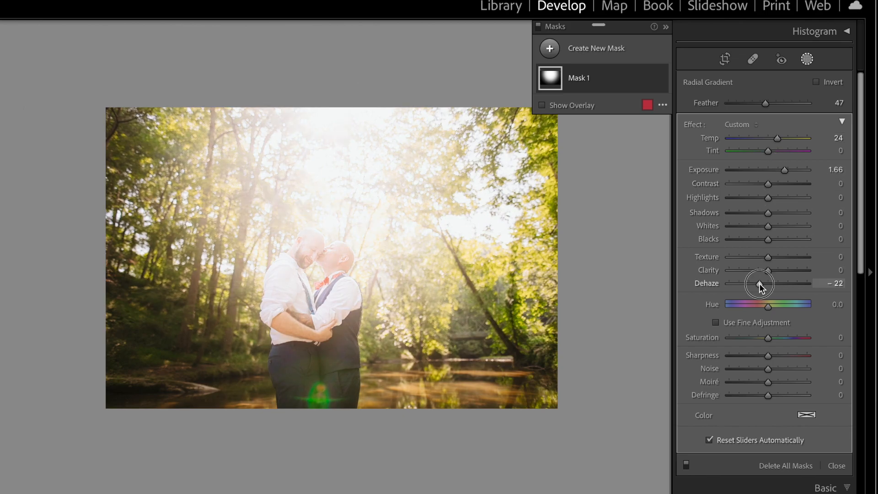
# Step: Subtract the couple from the radial gradient mask with Select Subject, and compare the photo with the mask hidden and shown
pyautogui.moveTo(644, 78)
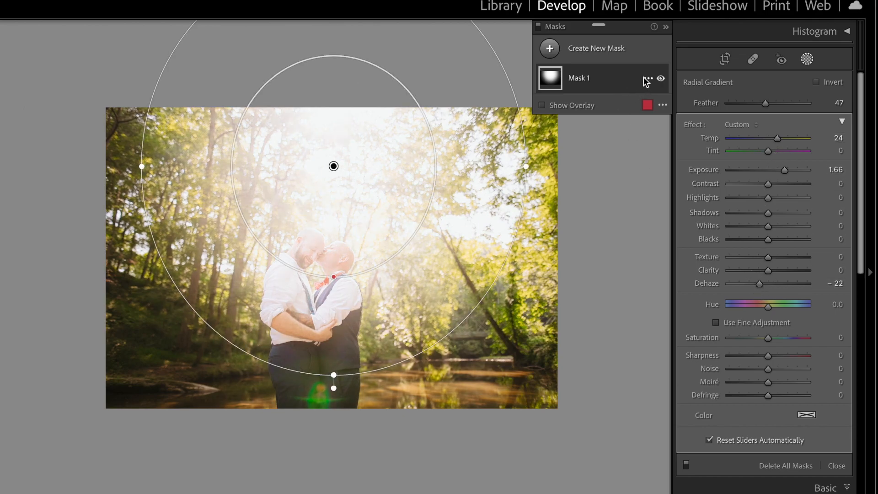
pyautogui.click(597, 80)
pyautogui.click(617, 118)
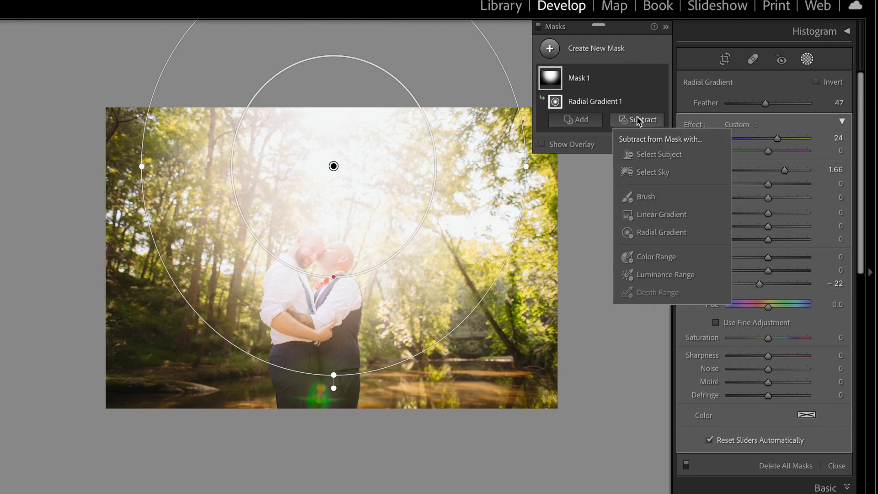
pyautogui.click(659, 154)
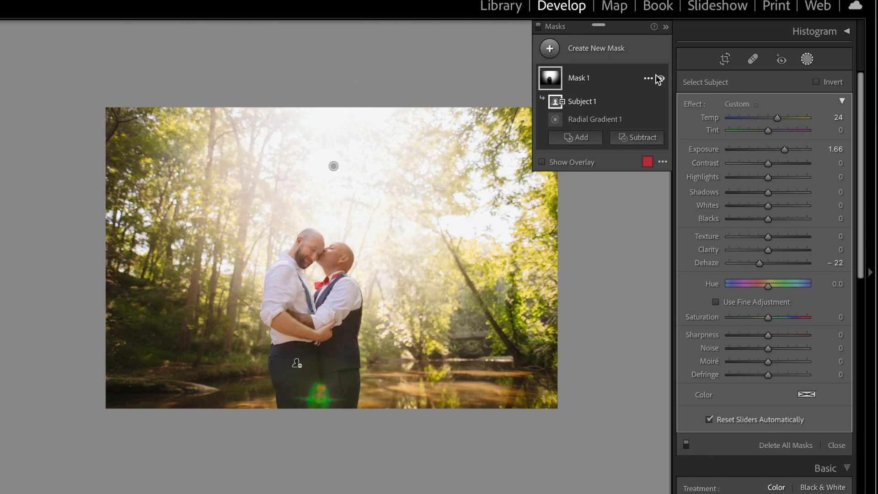
pyautogui.click(662, 78)
pyautogui.click(662, 79)
pyautogui.click(662, 78)
pyautogui.click(662, 79)
# Step: Move the radial gradient down closer behind the couple, reduce its exposure to 0.71, and check the photo with masks off and on
pyautogui.moveTo(335, 170)
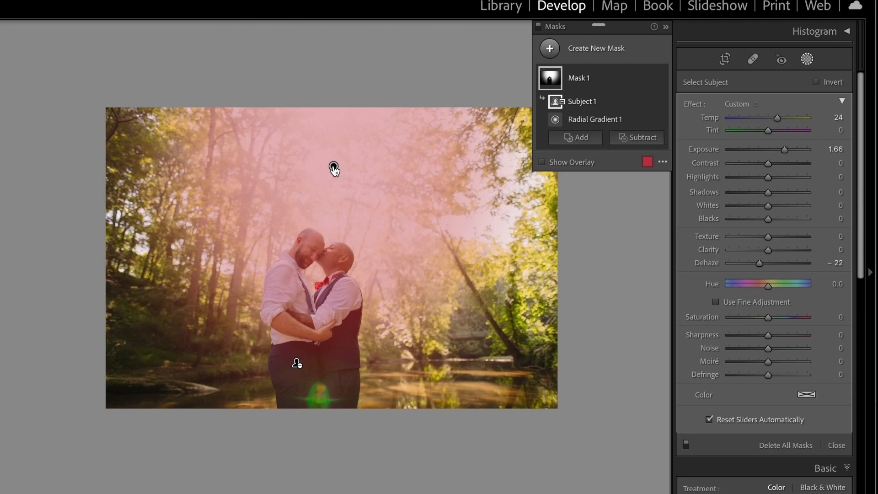
pyautogui.click(335, 169)
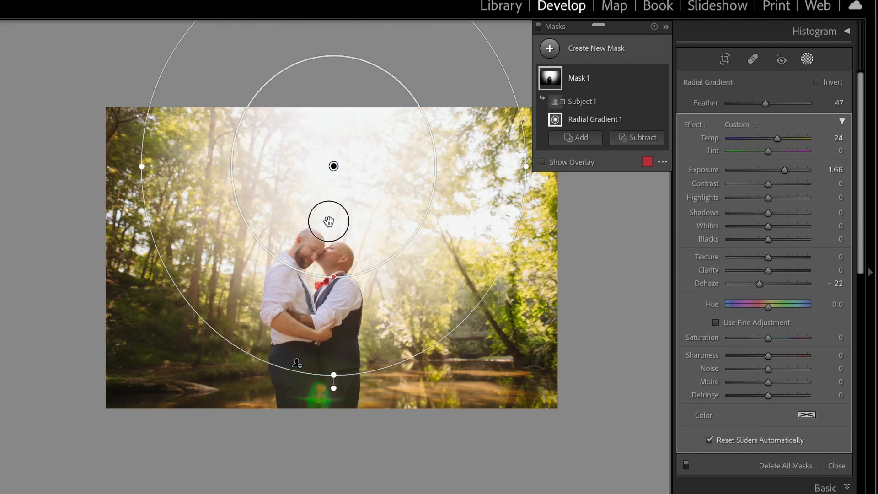
pyautogui.moveTo(334, 168); pyautogui.dragTo(319, 201)
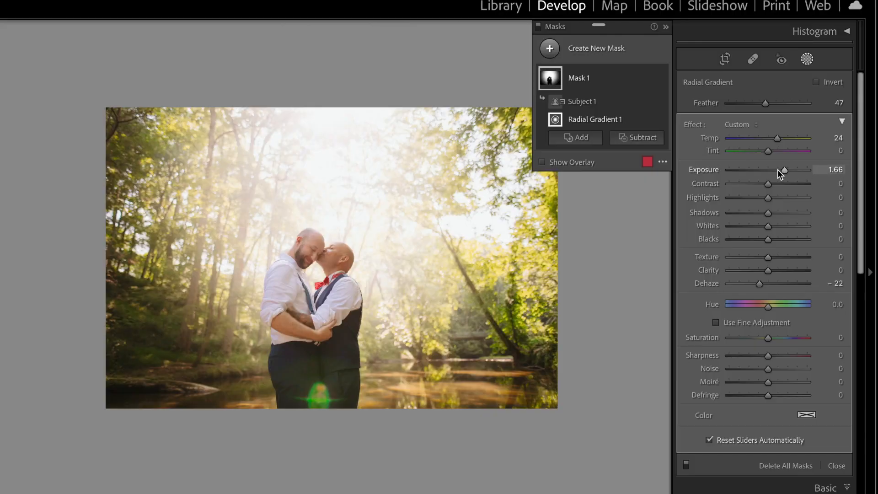
pyautogui.click(776, 170)
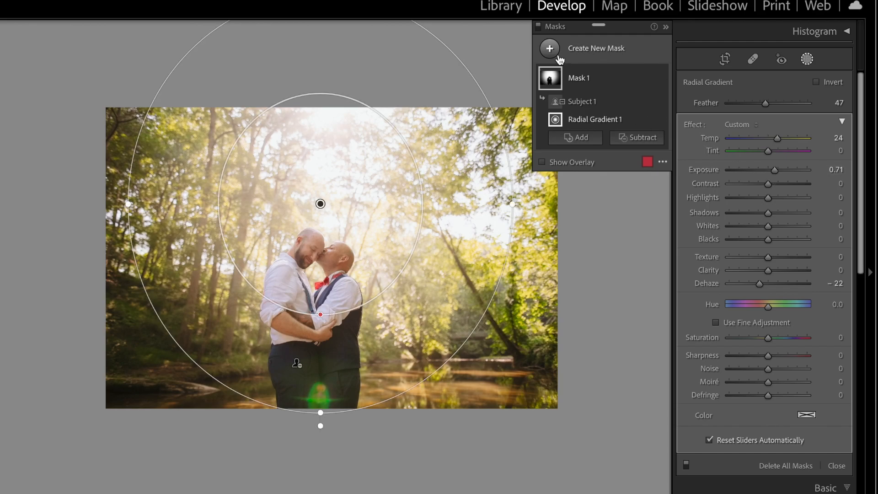
pyautogui.click(539, 25)
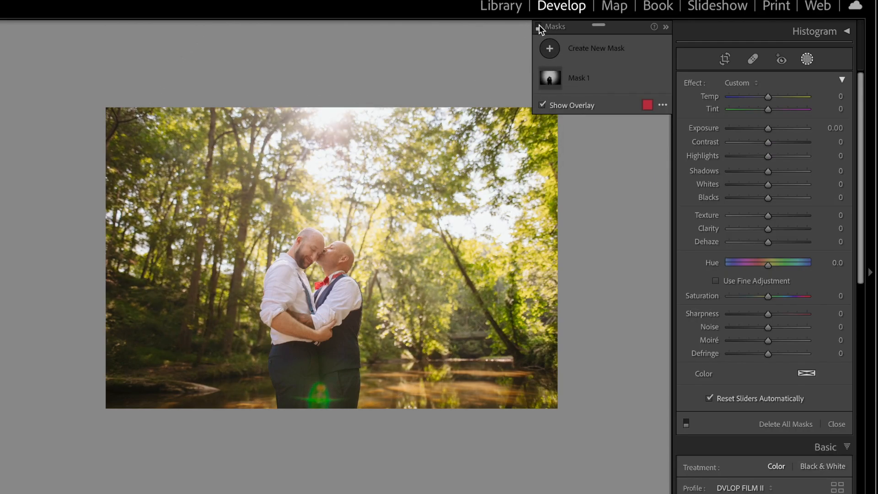
pyautogui.click(540, 27)
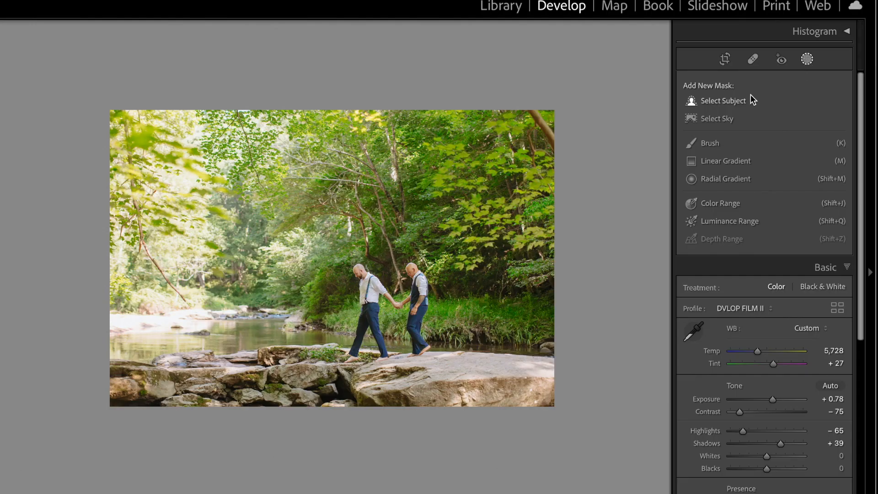
# Step: Mask everything around the walking couple with an inverted Select Subject, and set exposure to −1.85, contrast −32 and dehaze −28
pyautogui.click(723, 103)
pyautogui.click(819, 81)
pyautogui.moveTo(769, 149); pyautogui.dragTo(755, 153)
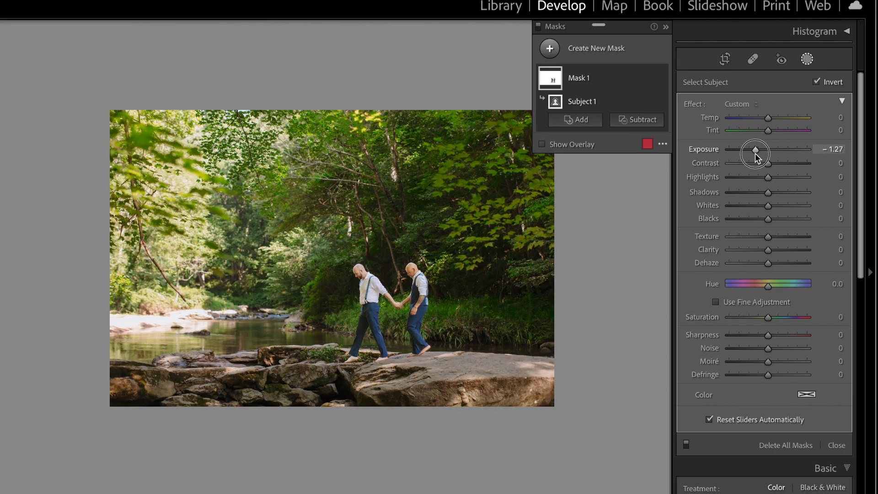
pyautogui.moveTo(768, 263); pyautogui.dragTo(758, 263)
pyautogui.moveTo(768, 163); pyautogui.dragTo(748, 148)
# Step: Replace the added linear gradient with a subtracted one over the foreground rocks, and compare the creek photo with the mask hidden and shown
pyautogui.hotkey('ctrl', 'z')
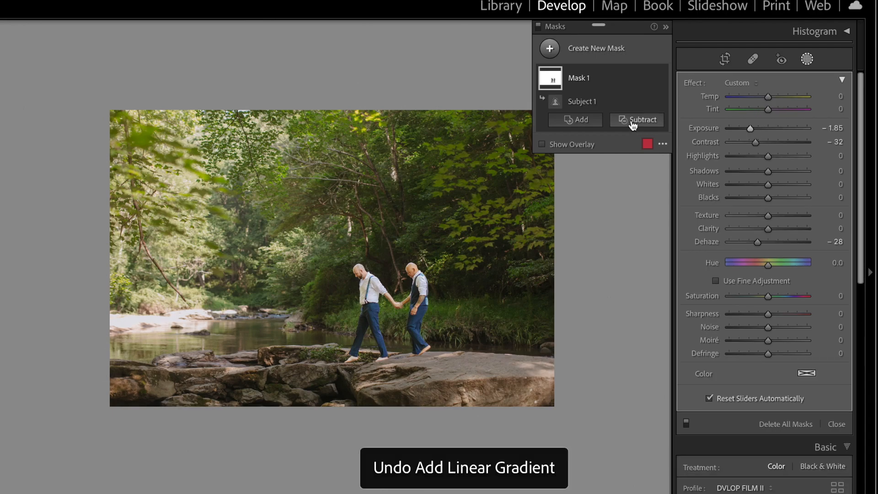
pyautogui.click(633, 121)
pyautogui.click(662, 215)
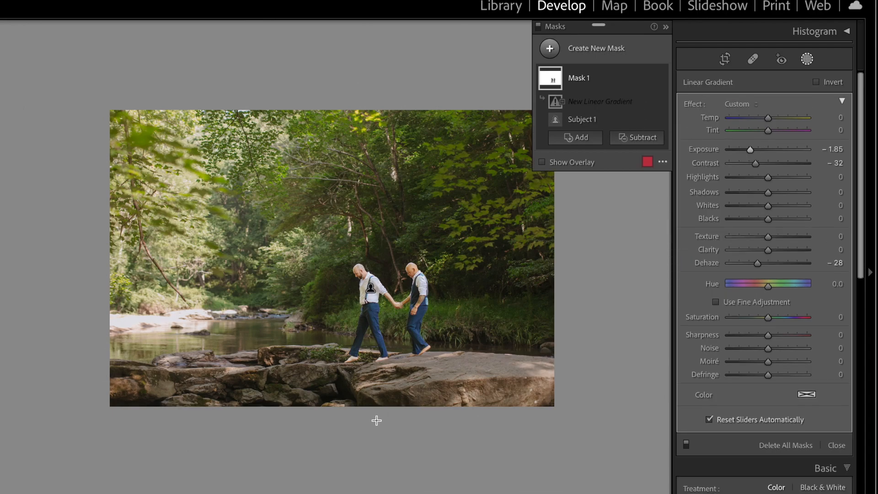
pyautogui.moveTo(372, 431); pyautogui.dragTo(369, 324)
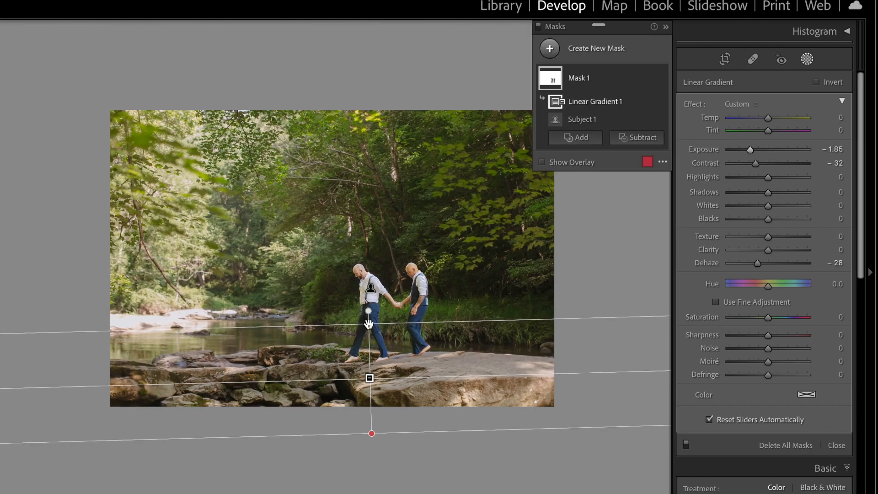
pyautogui.click(594, 77)
pyautogui.click(661, 78)
pyautogui.click(662, 79)
pyautogui.click(662, 78)
pyautogui.click(662, 79)
pyautogui.click(661, 78)
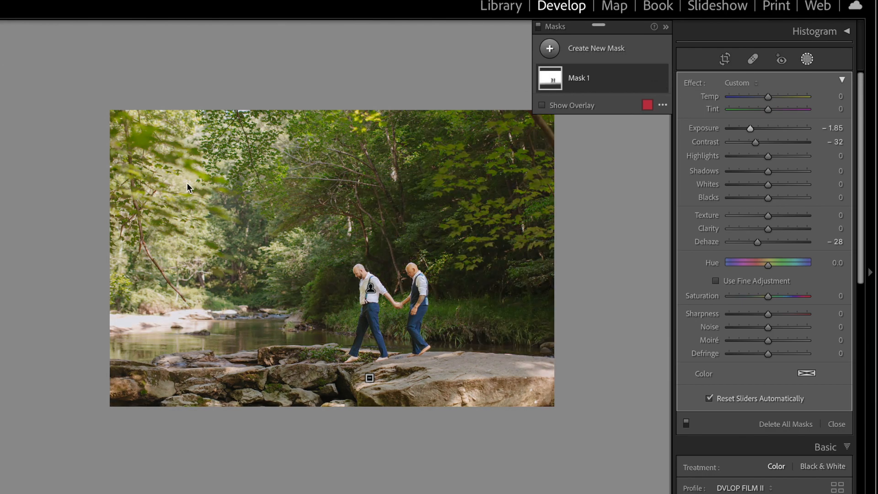
# Step: Add a second mask with a radial gradient over the bright trees behind the creek, adjusting its size and position
pyautogui.click(550, 51)
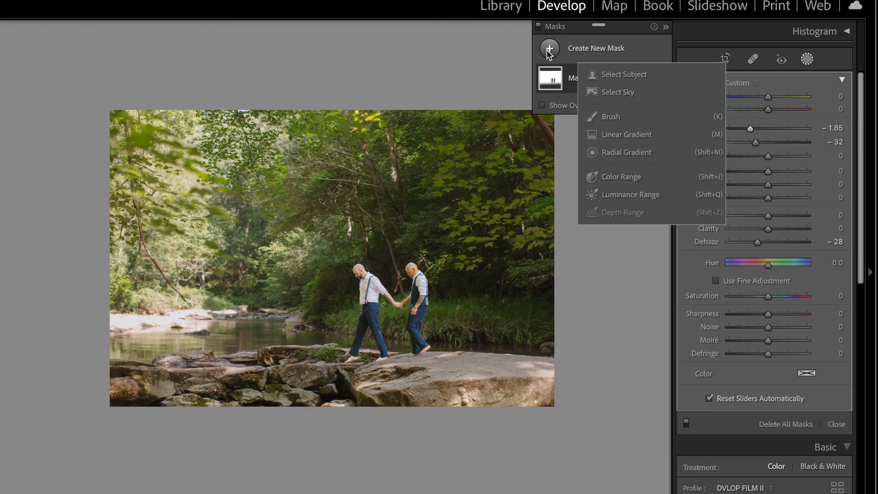
pyautogui.click(643, 148)
pyautogui.moveTo(165, 106)
pyautogui.mouseDown()
pyautogui.moveTo(318, 276)
pyautogui.moveTo(385, 315)
pyautogui.mouseUp()
pyautogui.moveTo(245, 229)
pyautogui.mouseDown()
pyautogui.moveTo(267, 250)
pyautogui.moveTo(331, 267)
pyautogui.mouseUp()
pyautogui.moveTo(472, 142); pyautogui.dragTo(385, 143)
pyautogui.moveTo(259, 369); pyautogui.dragTo(260, 300)
pyautogui.moveTo(255, 142); pyautogui.dragTo(224, 190)
# Step: Brighten and warm the creek photo's radial gradient mask with slightly negative dehaze, and compare the photo with all masks off and on
pyautogui.moveTo(775, 169); pyautogui.dragTo(779, 172)
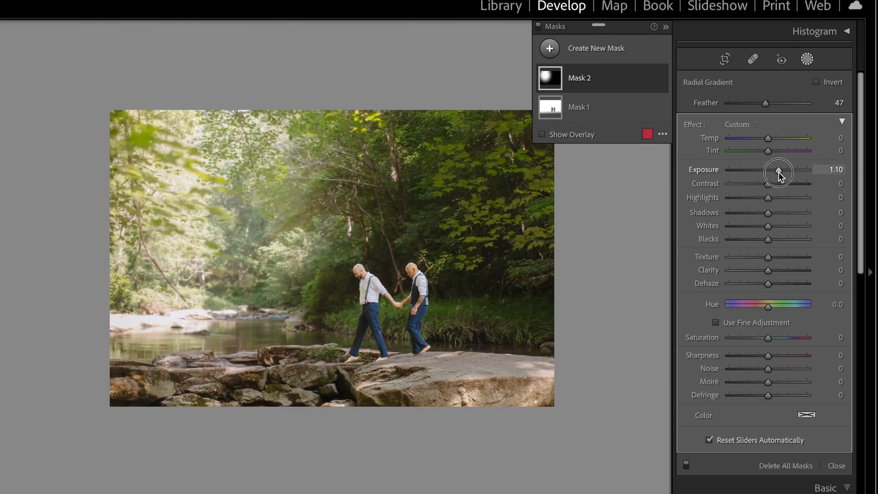
pyautogui.moveTo(776, 140); pyautogui.dragTo(789, 136)
pyautogui.moveTo(769, 283); pyautogui.dragTo(764, 284)
pyautogui.moveTo(778, 170); pyautogui.dragTo(772, 170)
pyautogui.moveTo(789, 138); pyautogui.dragTo(782, 154)
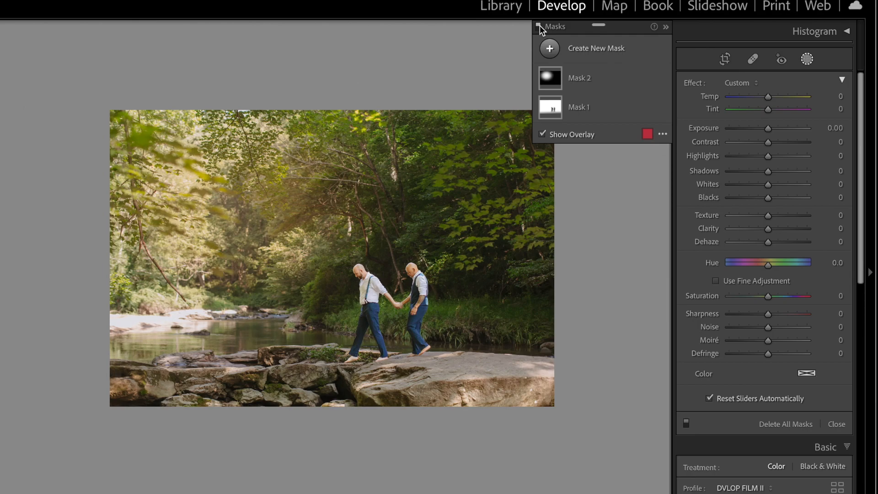
pyautogui.click(540, 25)
pyautogui.click(539, 26)
pyautogui.click(540, 26)
pyautogui.click(540, 26)
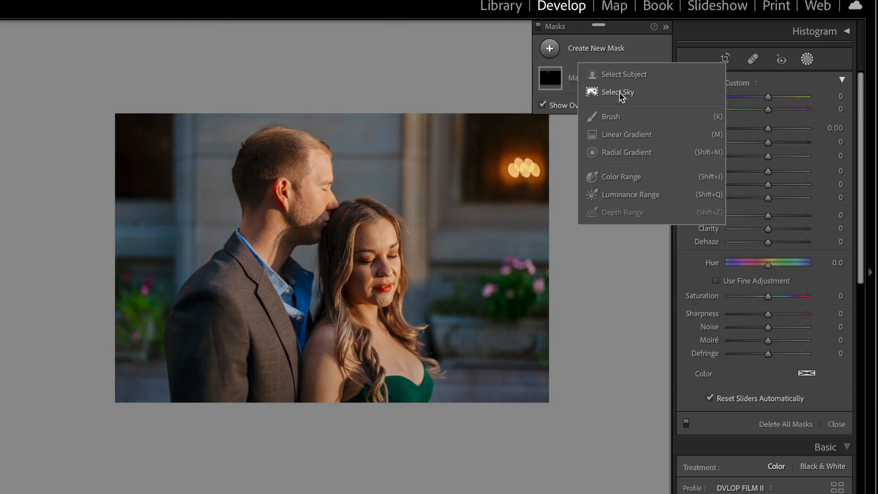
# Step: Warm the close-up couple portrait's background to temp 71 with a new inverted Select Subject mask, and compare it hidden and shown
pyautogui.click(619, 76)
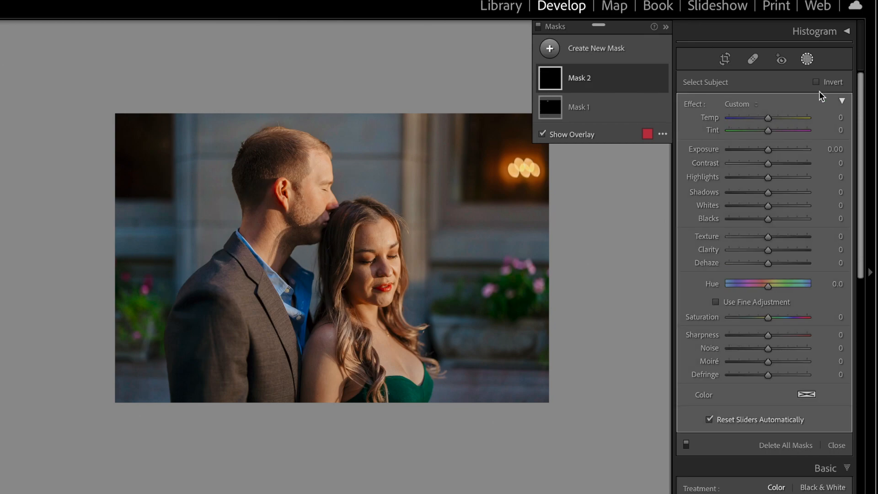
pyautogui.click(817, 82)
pyautogui.moveTo(768, 118); pyautogui.dragTo(795, 116)
pyautogui.press('o')
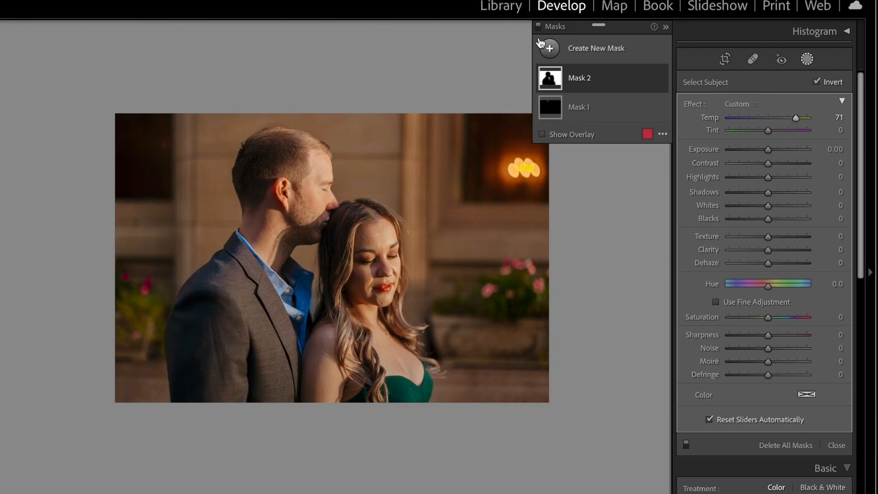
pyautogui.click(594, 79)
pyautogui.click(661, 79)
pyautogui.click(661, 79)
pyautogui.click(661, 80)
pyautogui.click(661, 80)
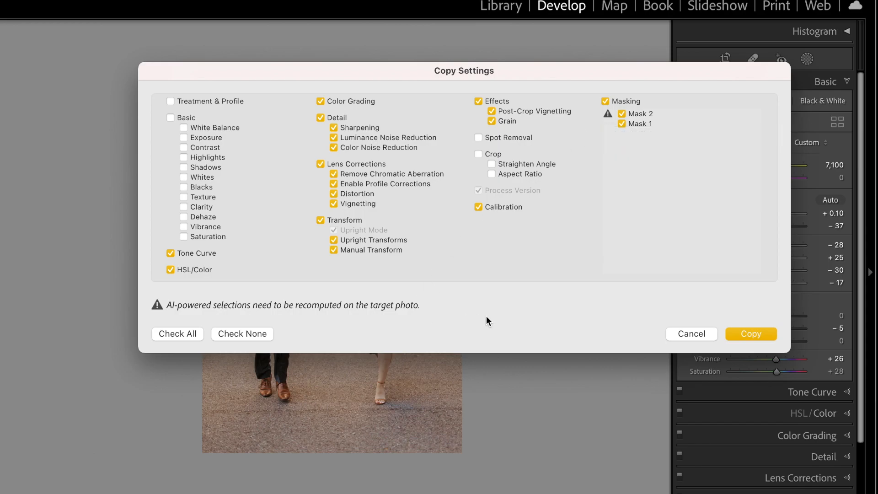
# Step: Copy the edit settings including Mask 1 and Mask 2, and apply them to the crosswalk photo
pyautogui.click(764, 333)
pyautogui.press('Right')
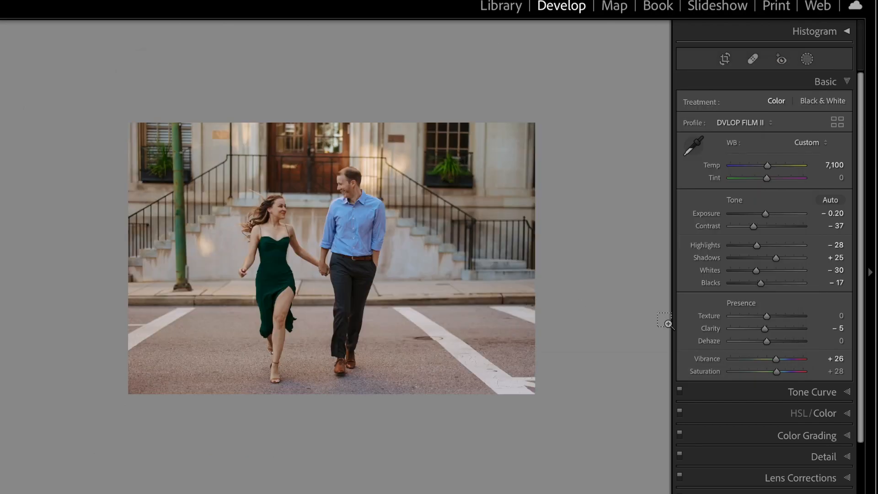
# Step: Recompute the Select Subject selection in the crosswalk photo's Mask 2, and compare the photo with the mask hidden and shown
pyautogui.click(807, 59)
pyautogui.click(582, 78)
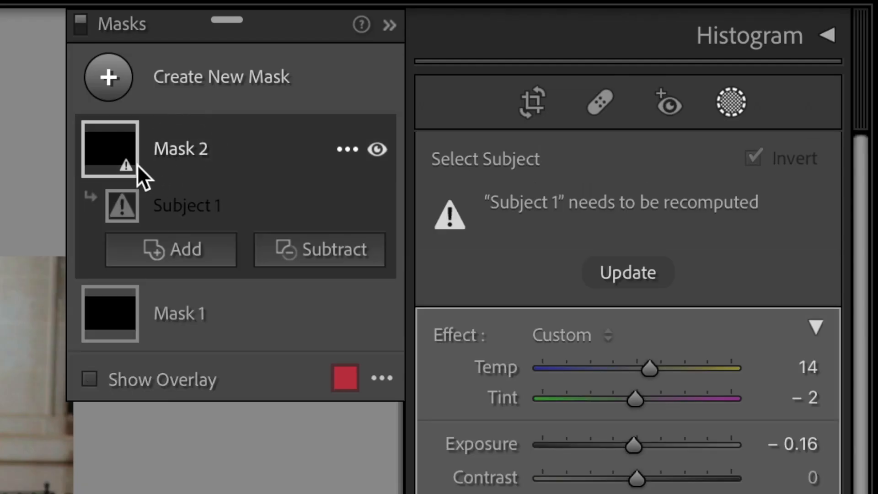
pyautogui.click(654, 272)
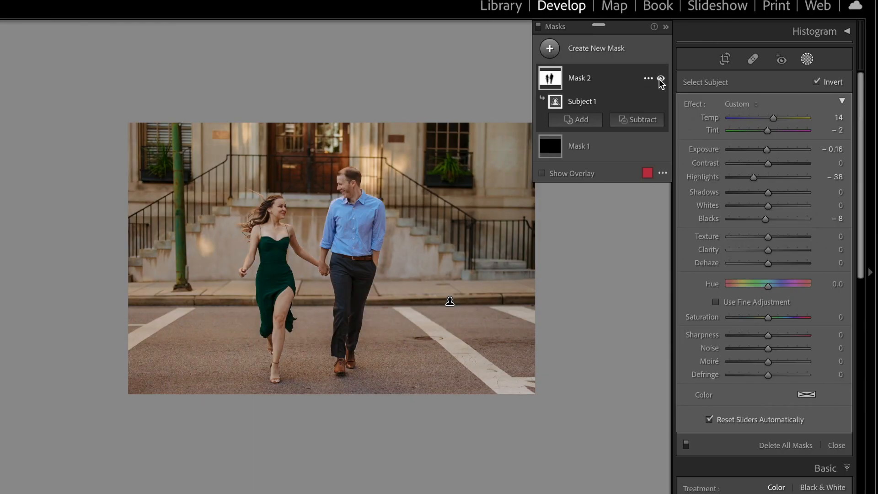
pyautogui.click(660, 79)
pyautogui.click(660, 80)
pyautogui.click(660, 80)
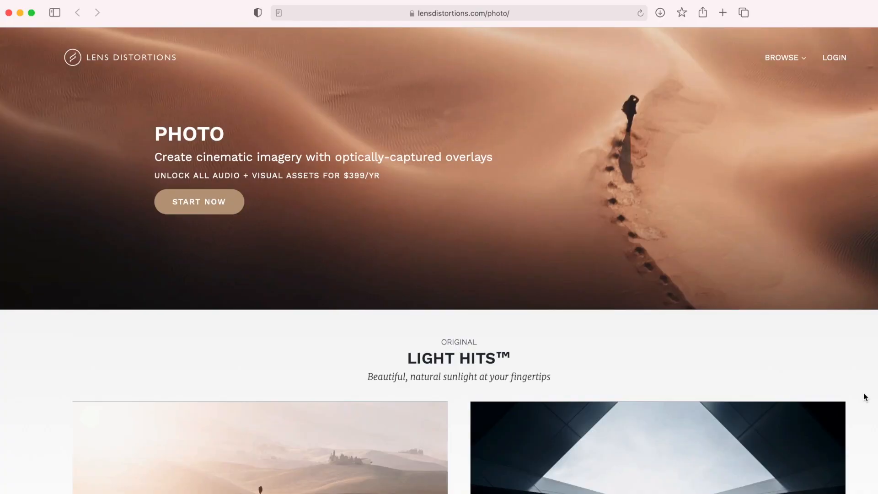
# Step: Look through the overlay collections on the Lens Distortions photo page, down past Light Hits to Natural Elements
pyautogui.scroll(-12, 865, 397)
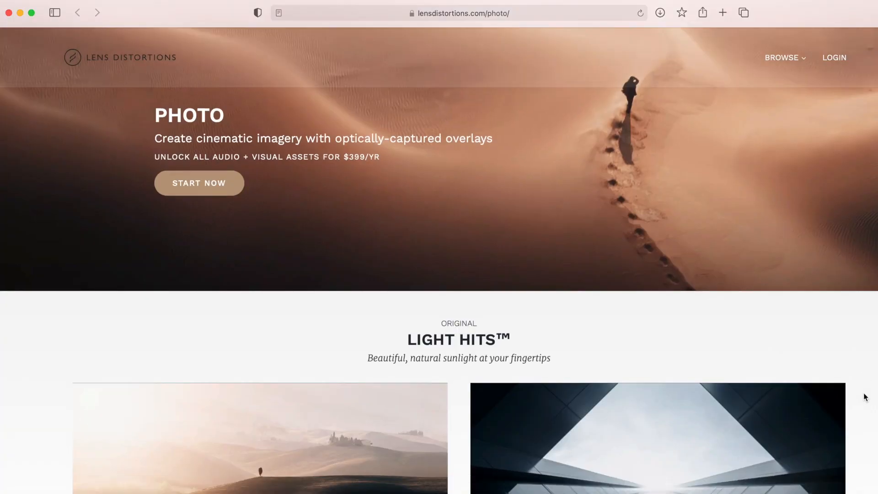
pyautogui.scroll(-10, 865, 397)
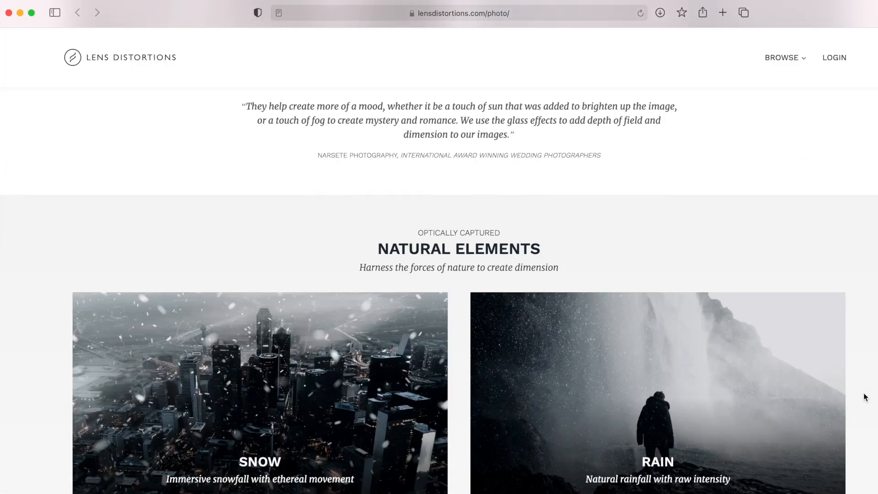
pyautogui.scroll(-13, 806, 423)
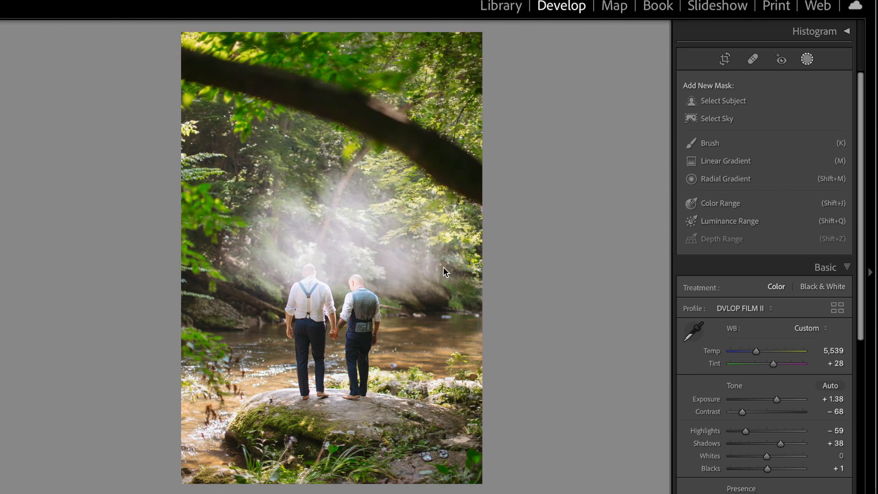
# Step: Brush a haze mask over the couple with Exposure 2.59, Contrast -92, Blacks 63 and Dehaze -100, and subtract Select Subject from it
pyautogui.click(808, 59)
pyautogui.click(333, 216)
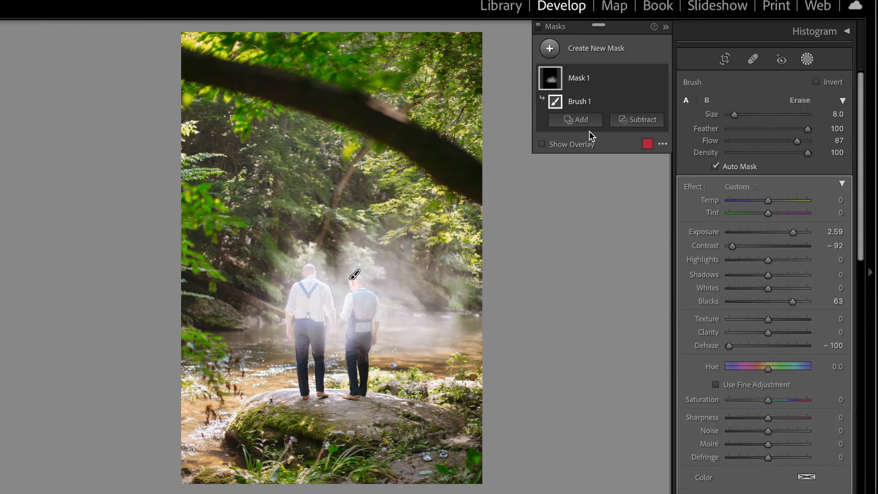
pyautogui.click(636, 118)
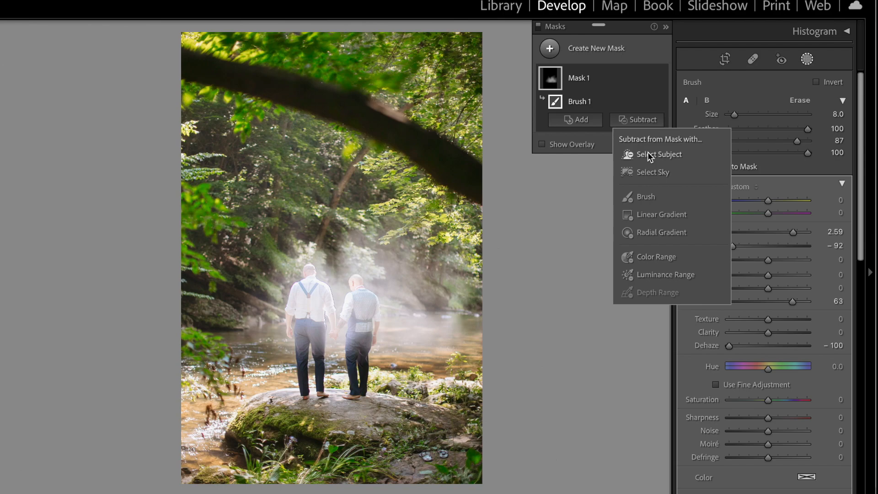
pyautogui.click(648, 155)
# Step: Soften the haze mask to Exposure 0.38, Contrast -48 and Blacks 20, adjust its Dehaze, and compare the photo with Mask 1 hidden and shown
pyautogui.moveTo(778, 150); pyautogui.dragTo(752, 164)
pyautogui.click(776, 219)
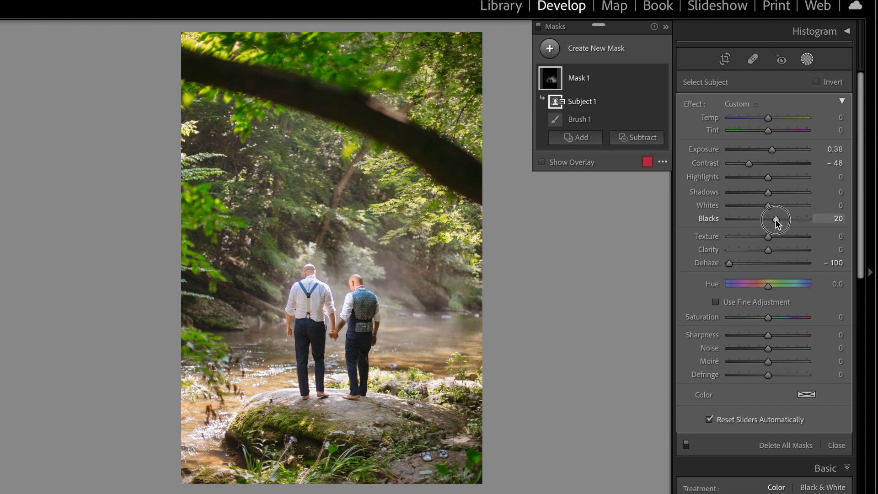
pyautogui.moveTo(742, 266); pyautogui.dragTo(737, 265)
pyautogui.click(661, 78)
pyautogui.click(661, 79)
pyautogui.click(661, 79)
pyautogui.click(661, 78)
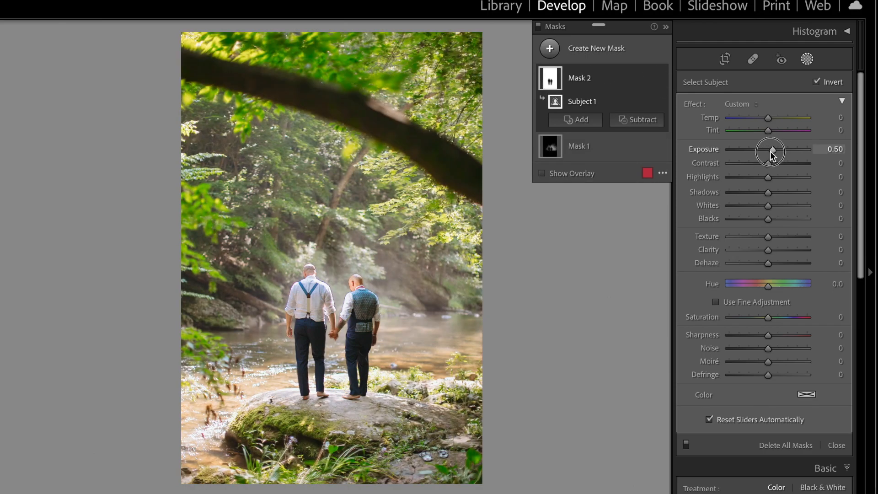
# Step: Darken the creek background with a new inverted Select Subject mask at Exposure -1.18, Contrast -77 and Highlights -33, and compare it hidden and shown
pyautogui.moveTo(770, 151); pyautogui.dragTo(737, 160)
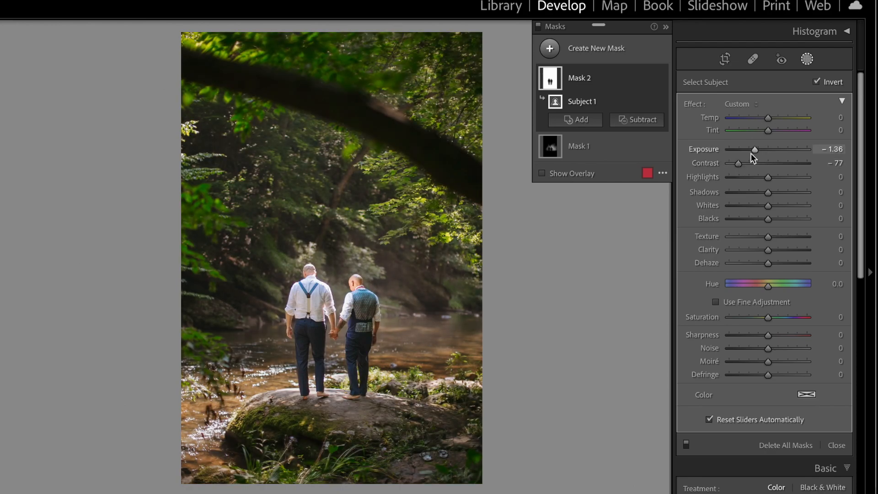
pyautogui.click(756, 177)
pyautogui.moveTo(754, 151); pyautogui.dragTo(757, 151)
pyautogui.click(661, 79)
pyautogui.click(660, 78)
# Step: Compare the creek photo with all of its masks switched off and on
pyautogui.click(539, 26)
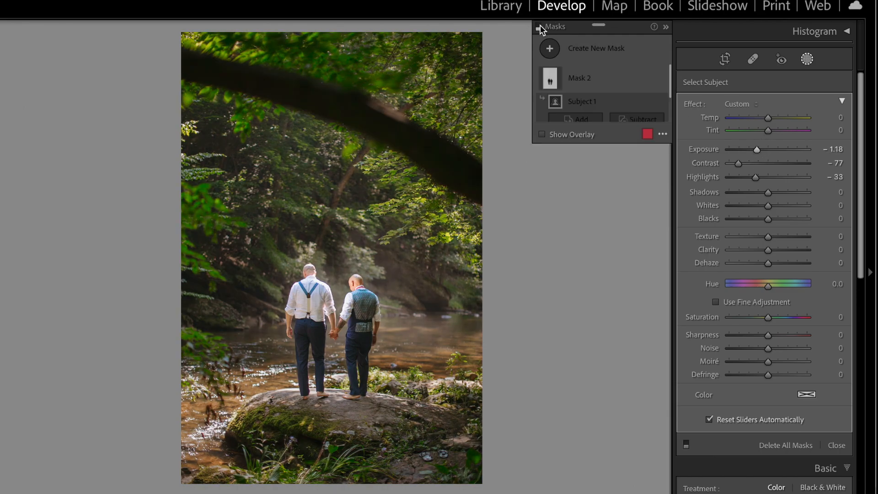
pyautogui.click(539, 26)
pyautogui.click(539, 26)
pyautogui.click(539, 27)
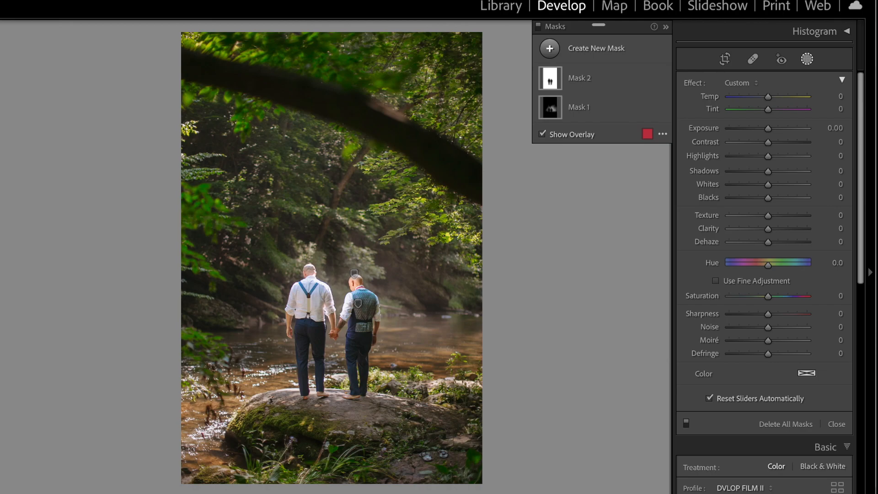
# Step: Compare the fallen-log photo and the blue brick wall photo with their masks switched off and on
pyautogui.click(540, 26)
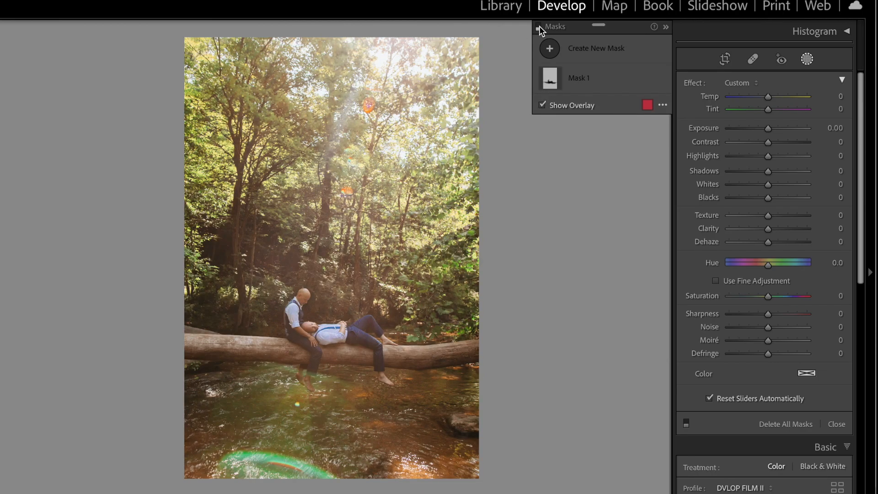
pyautogui.click(539, 27)
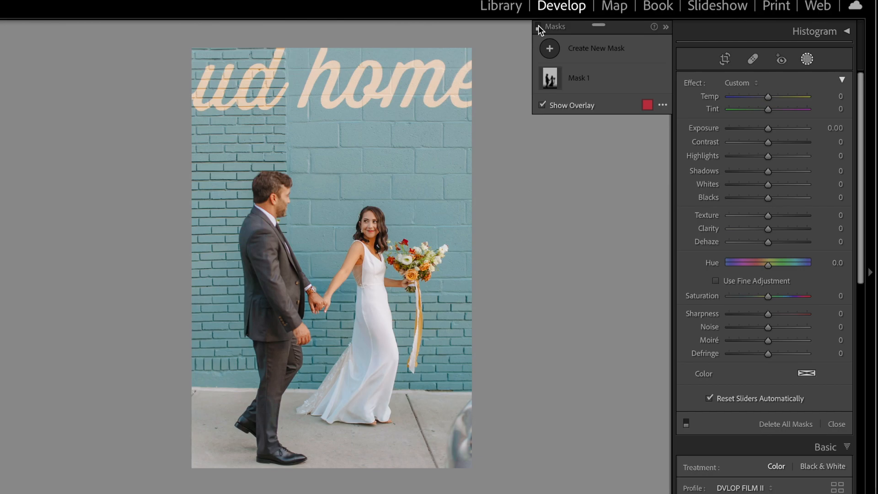
pyautogui.click(539, 26)
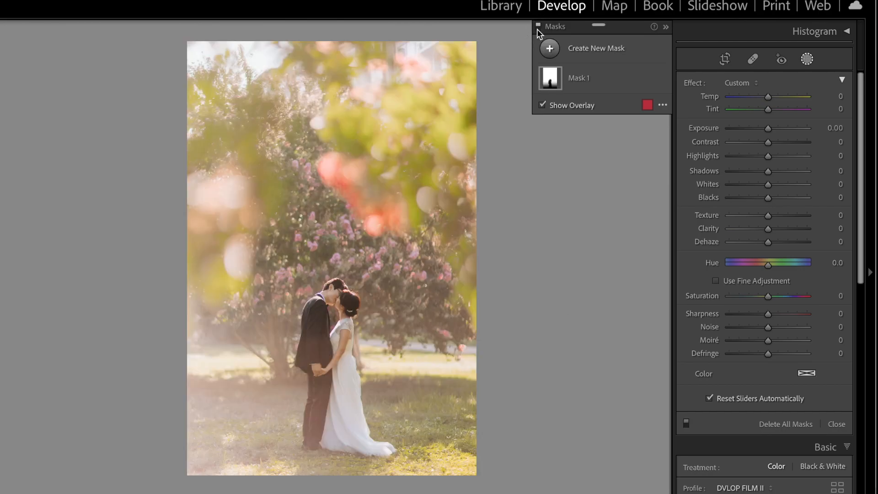
# Step: Compare the flowering-tree couple photo and the string-lights dance photo with their masks switched off and on
pyautogui.click(538, 27)
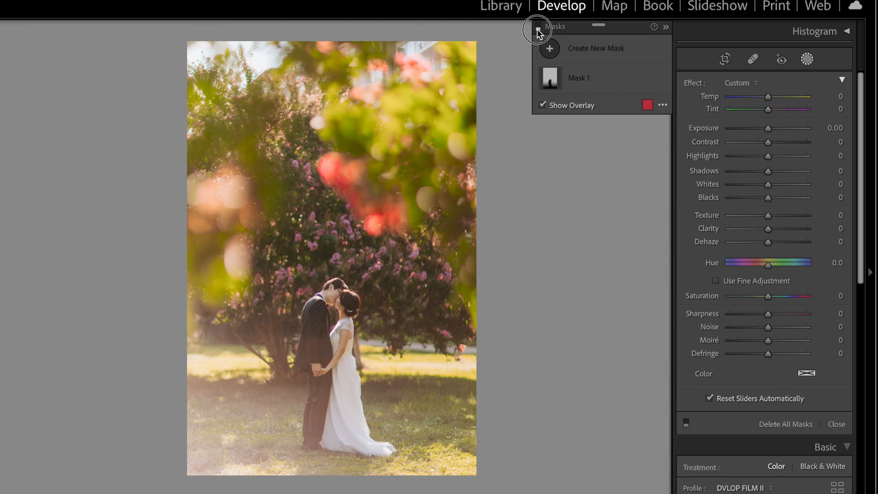
pyautogui.click(538, 28)
pyautogui.click(537, 28)
pyautogui.click(538, 28)
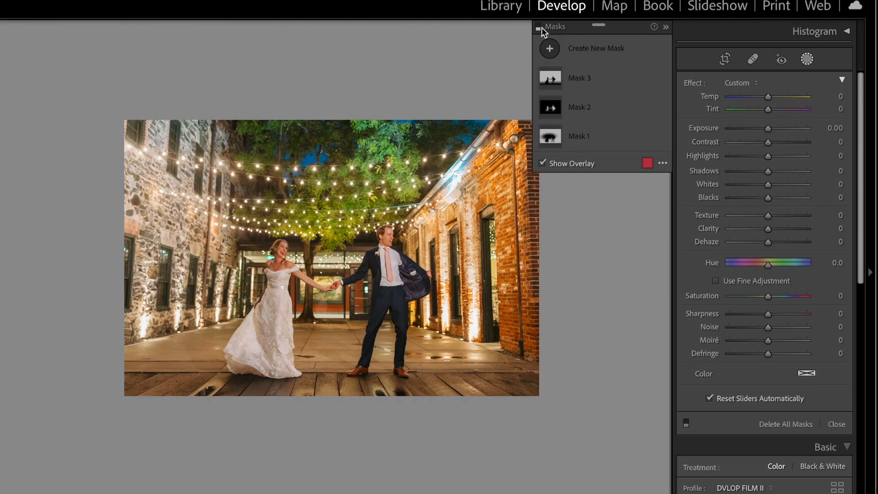
pyautogui.click(540, 27)
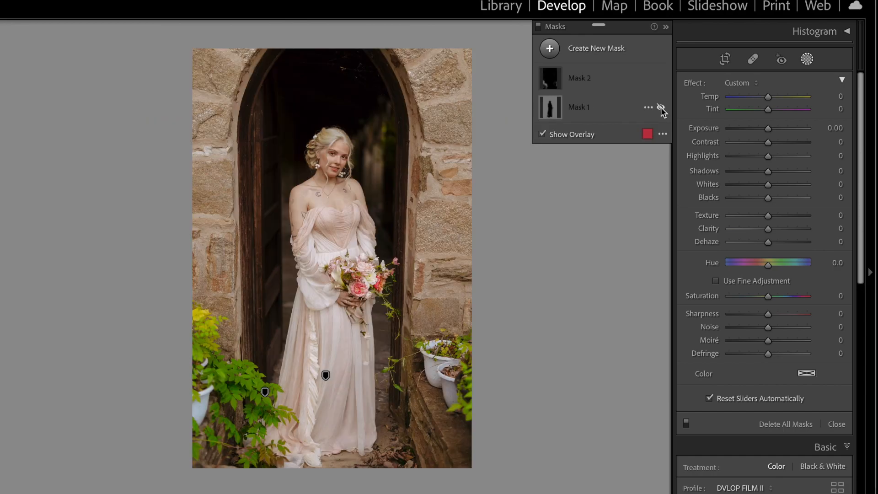
# Step: Compare the doorway bride photo's Mask 2 and Mask 1 individually, and the theater marquee photo with all masks off and on
pyautogui.click(661, 78)
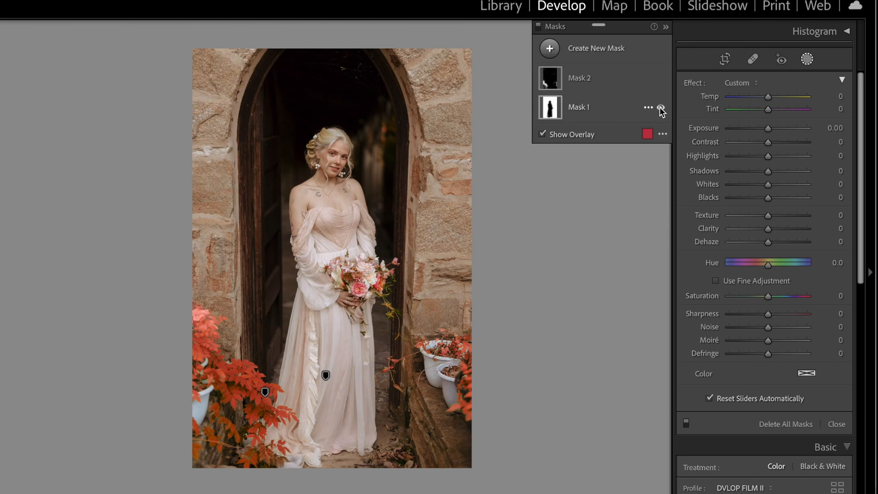
pyautogui.click(662, 108)
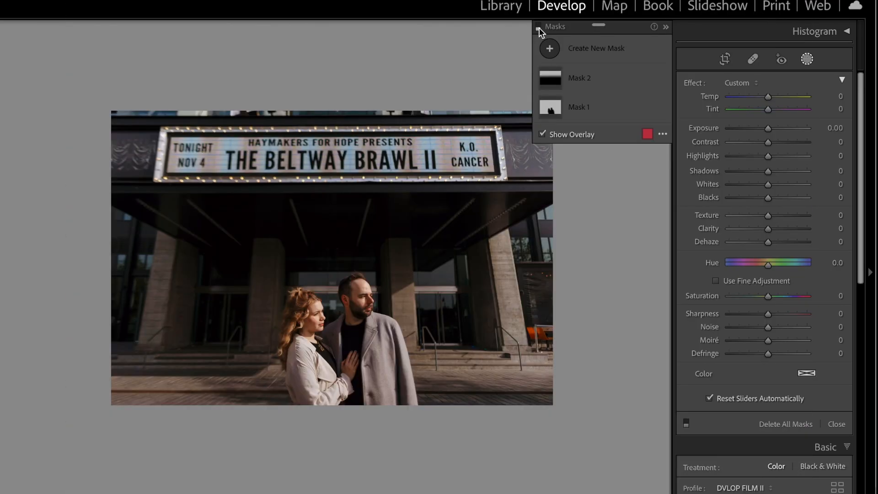
pyautogui.click(538, 26)
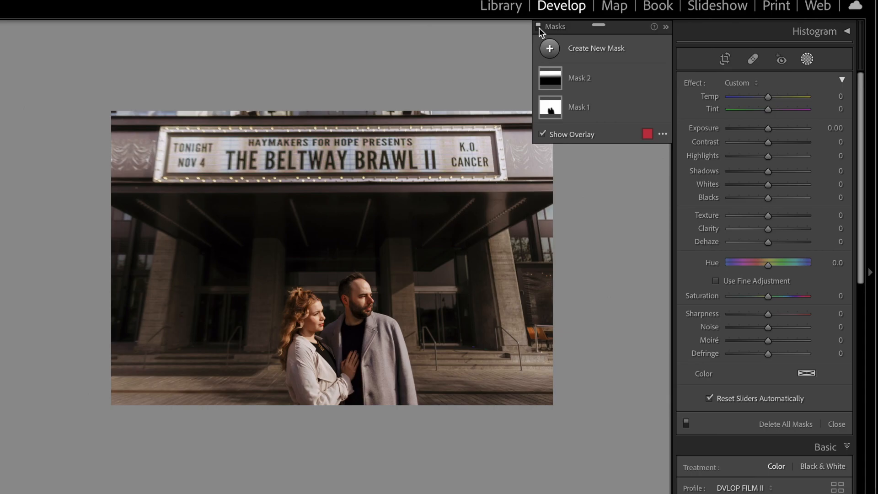